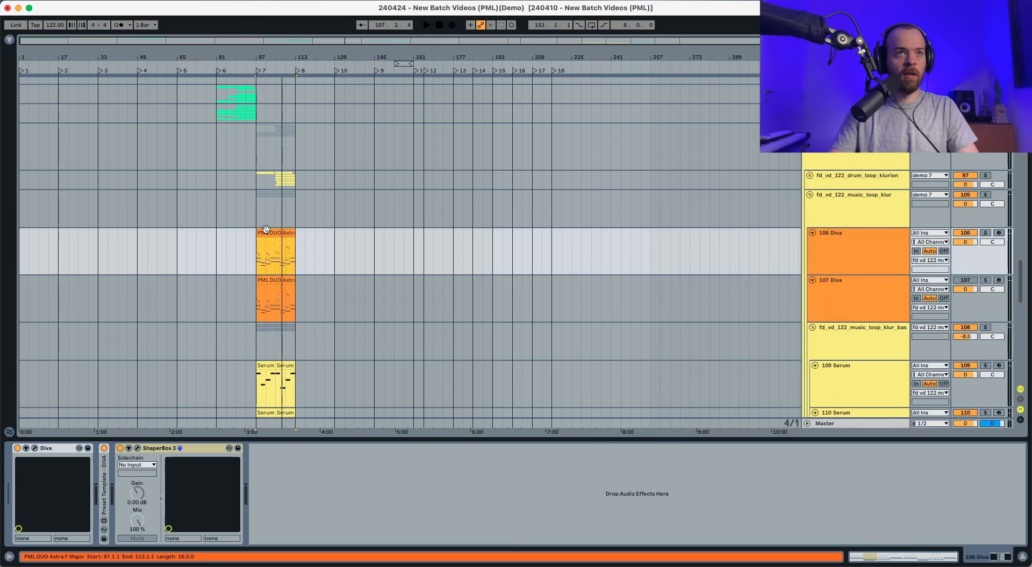
Step: Solo the 106 Diva track, play its PML DUO Astra F Major clip and examine the notes in an enlarged piano roll
{"action": "key", "text": "s"}
{"action": "key", "text": "space"}
{"action": "key", "text": "shift+Tab"}
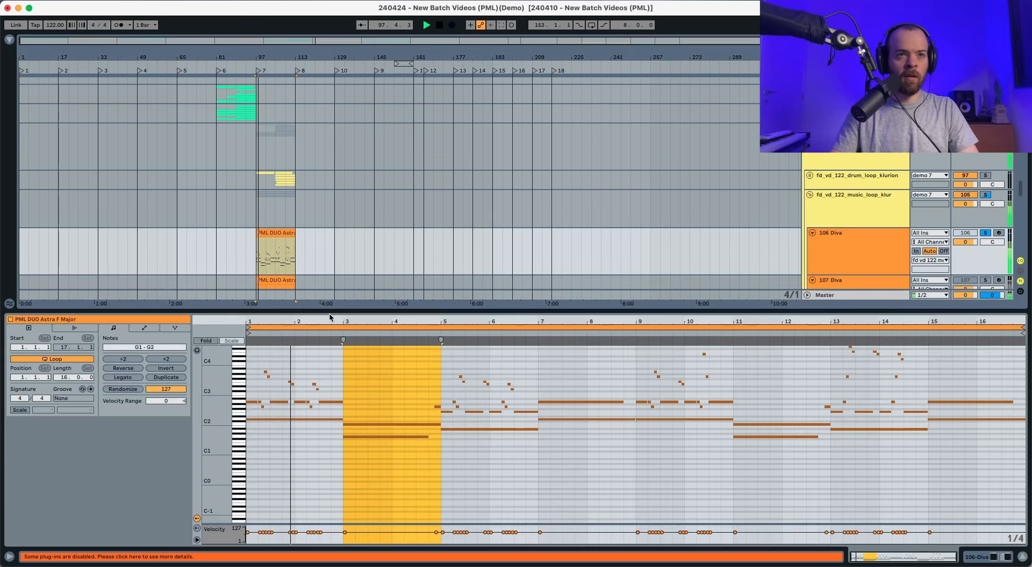
{"action": "scroll", "coordinate": [340, 324], "scroll_direction": "up", "scroll_amount": 5}
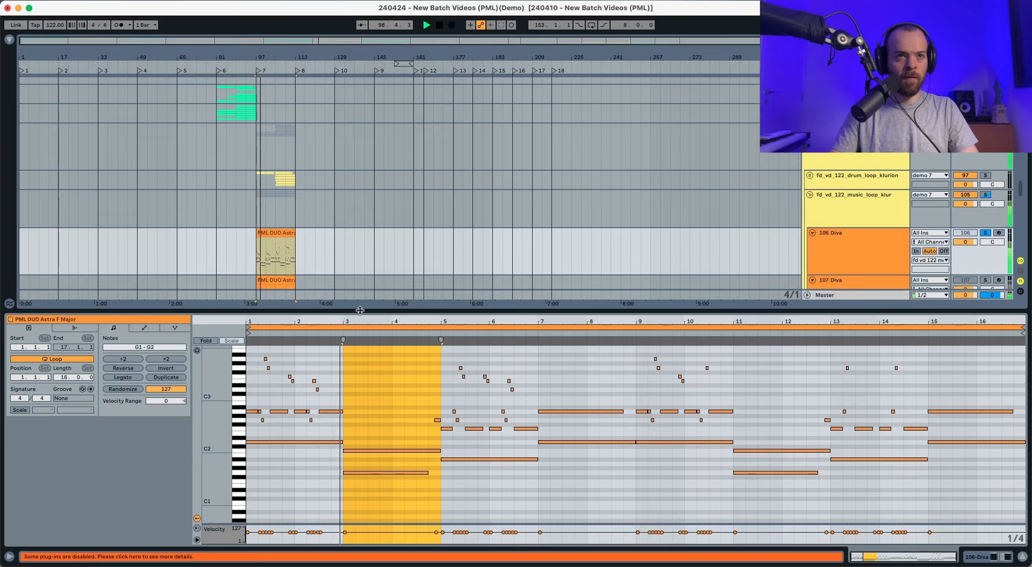
{"action": "left_click_drag", "start_coordinate": [342, 312], "coordinate": [341, 186]}
{"action": "scroll", "coordinate": [468, 397], "scroll_direction": "up", "scroll_amount": 5}
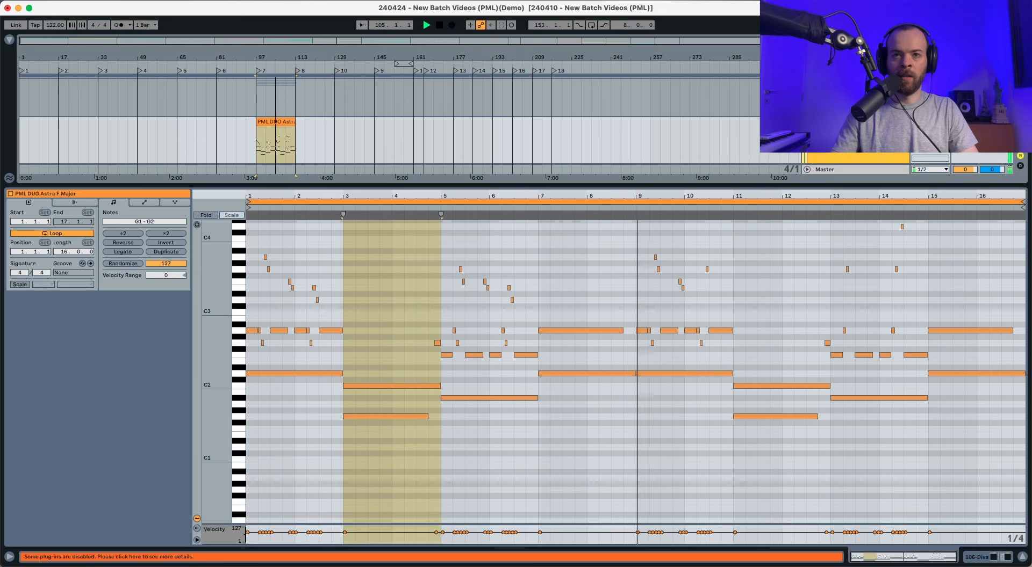
{"action": "scroll", "coordinate": [745, 330], "scroll_direction": "up", "scroll_amount": 1}
{"action": "scroll", "coordinate": [745, 330], "scroll_direction": "up", "scroll_amount": 3}
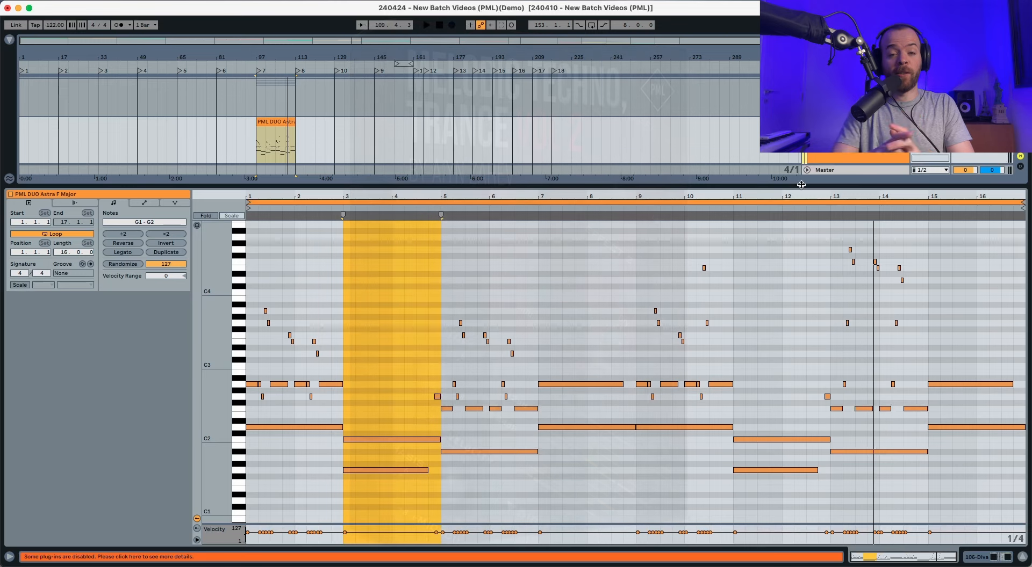
Step: Open the Diva synth on the 107 Diva track, solo that track and audition its starting sound
{"action": "left_click_drag", "start_coordinate": [801, 184], "coordinate": [801, 435]}
{"action": "left_click", "coordinate": [736, 190]}
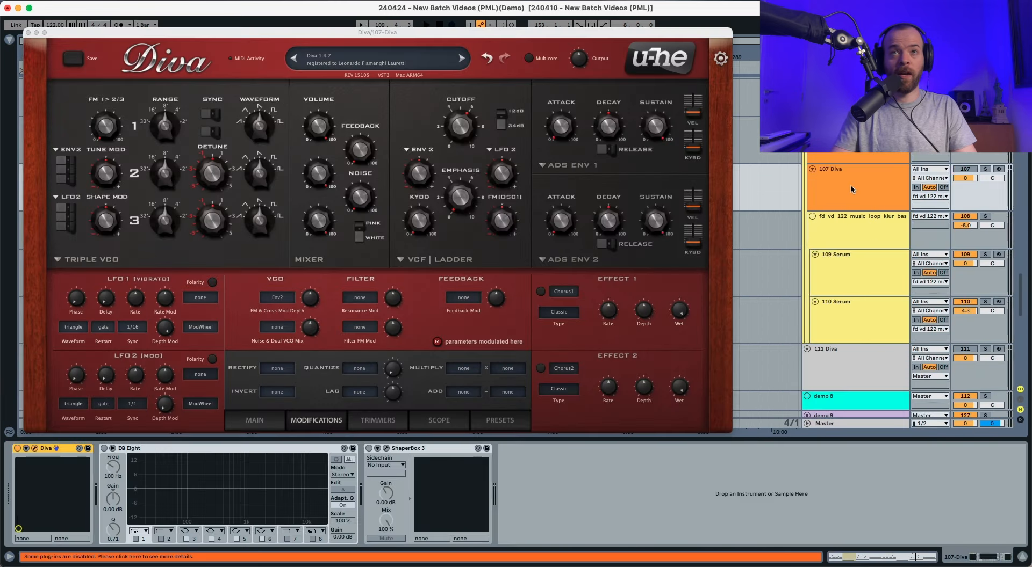
{"action": "key", "text": "space"}
{"action": "left_click", "coordinate": [985, 169]}
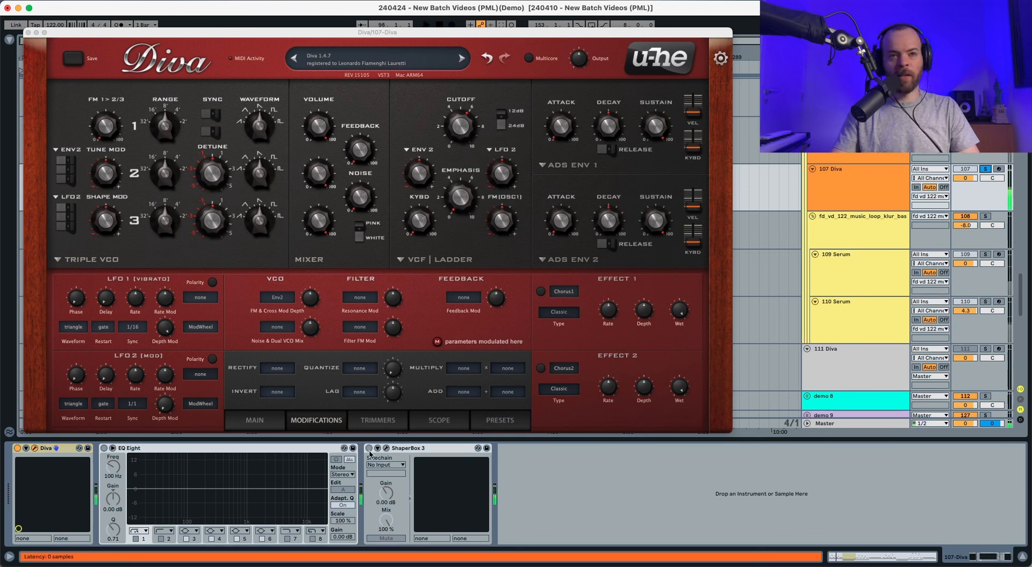
{"action": "key", "text": "space"}
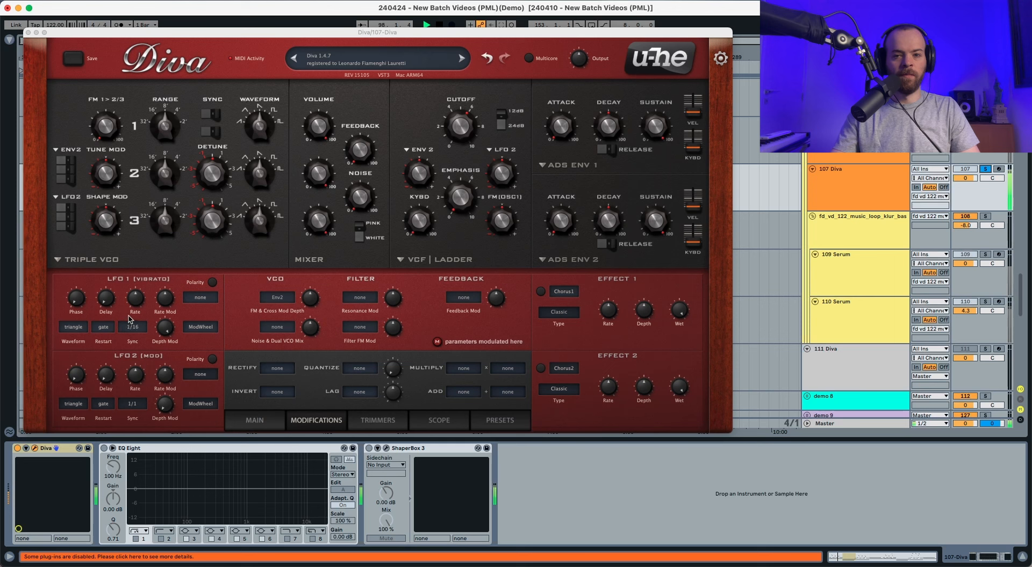
Step: Set Diva's voice stack to 2 and its voice mode to duo, then audition the sound
{"action": "left_click", "coordinate": [255, 421]}
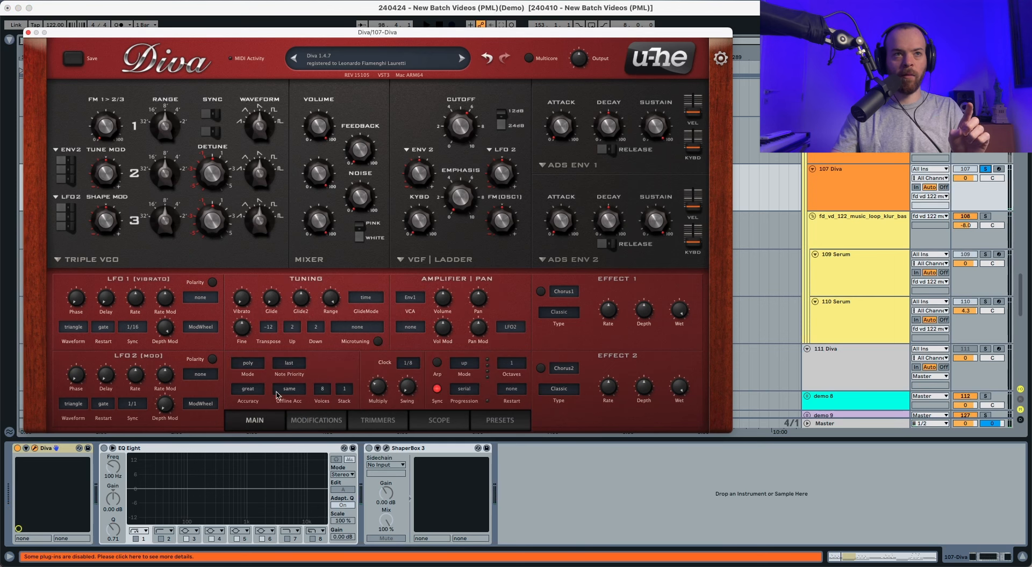
{"action": "left_click", "coordinate": [345, 392]}
{"action": "left_click", "coordinate": [347, 394]}
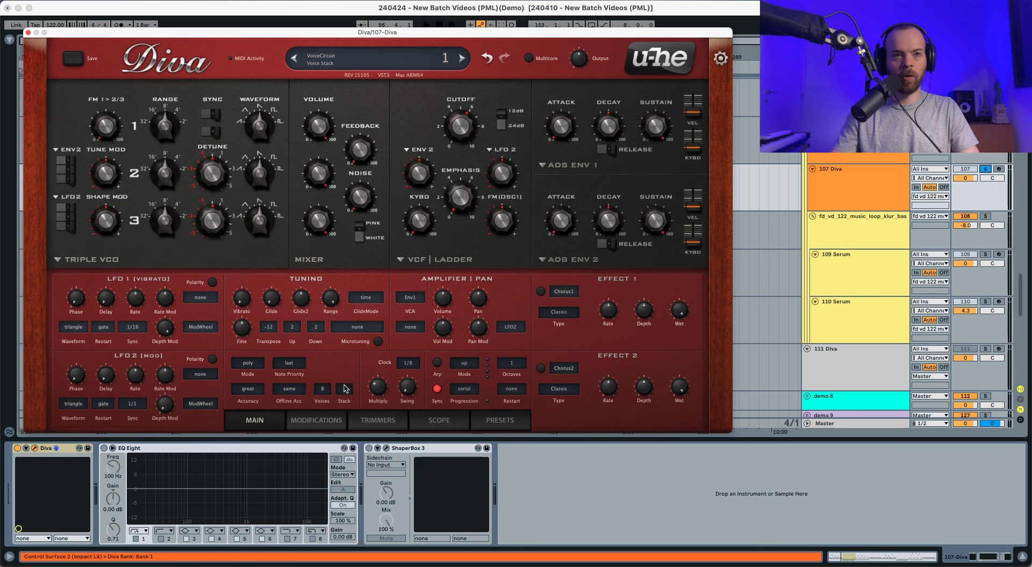
{"action": "left_click", "coordinate": [345, 394]}
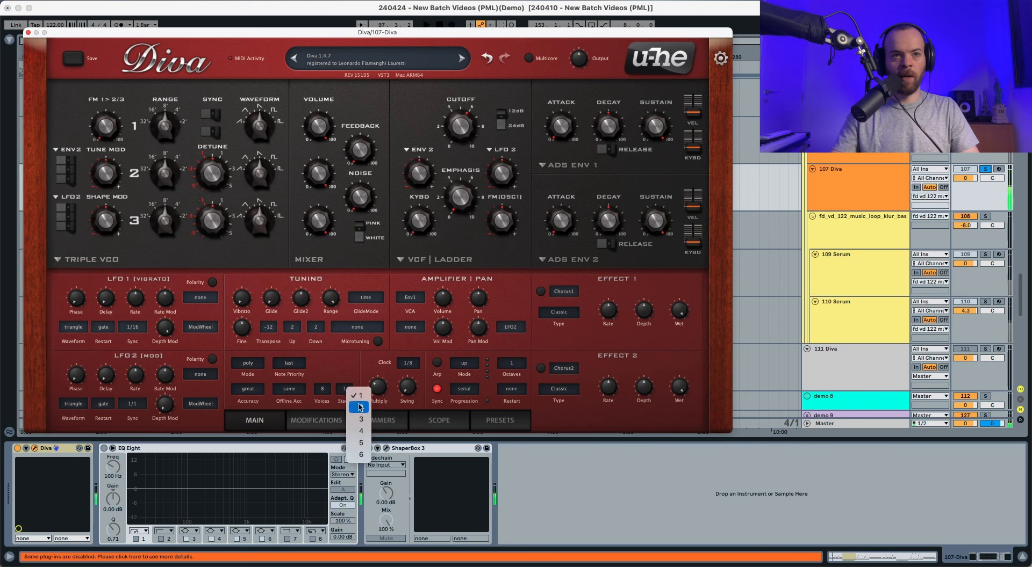
{"action": "left_click", "coordinate": [362, 404]}
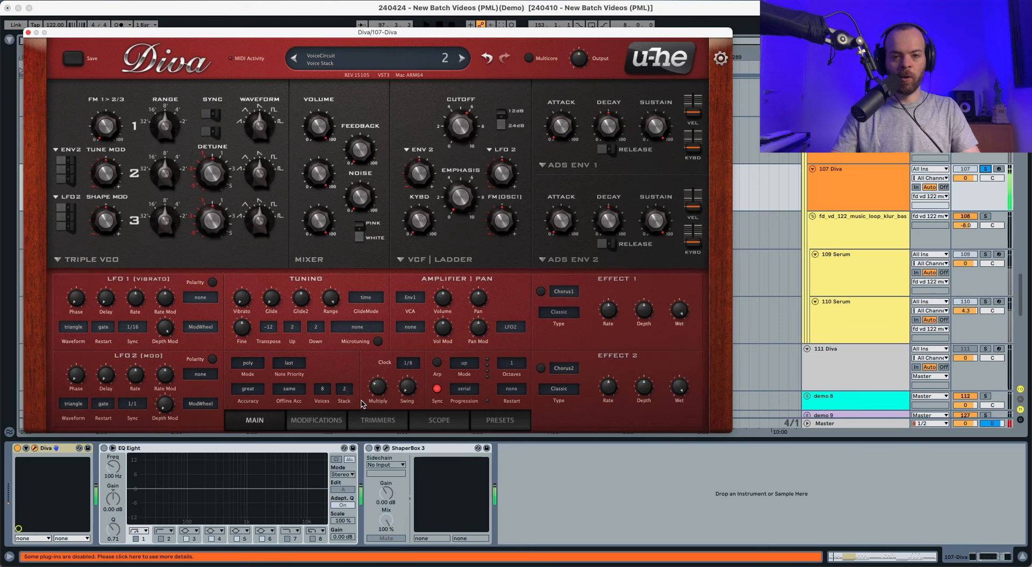
{"action": "left_click", "coordinate": [253, 365]}
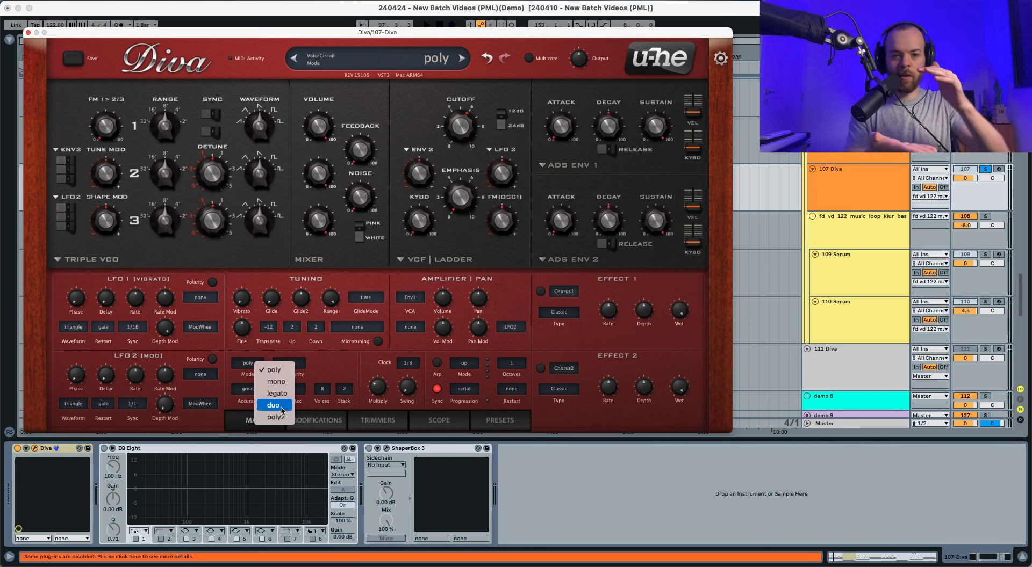
{"action": "left_click", "coordinate": [281, 411]}
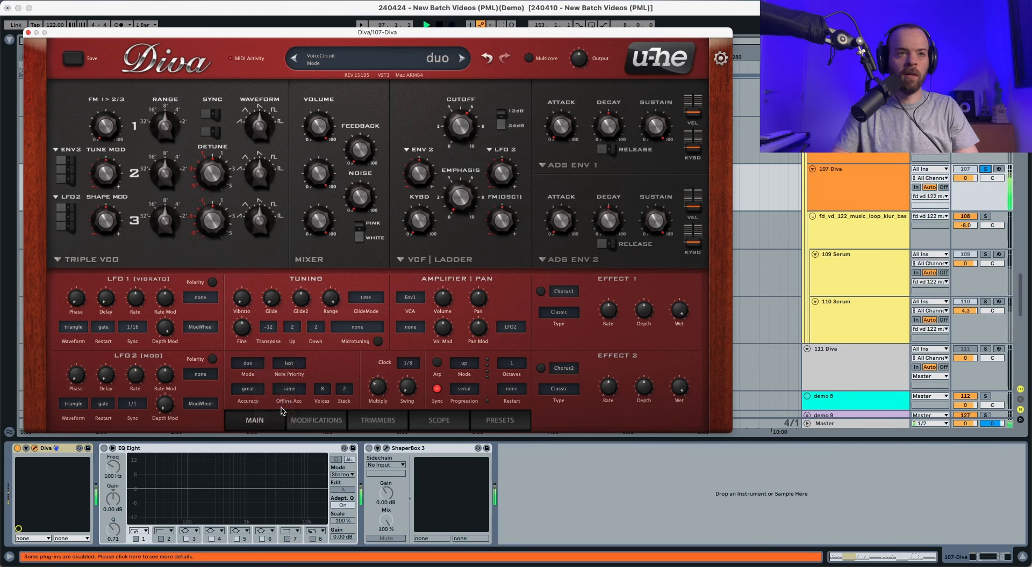
{"action": "key", "text": "space"}
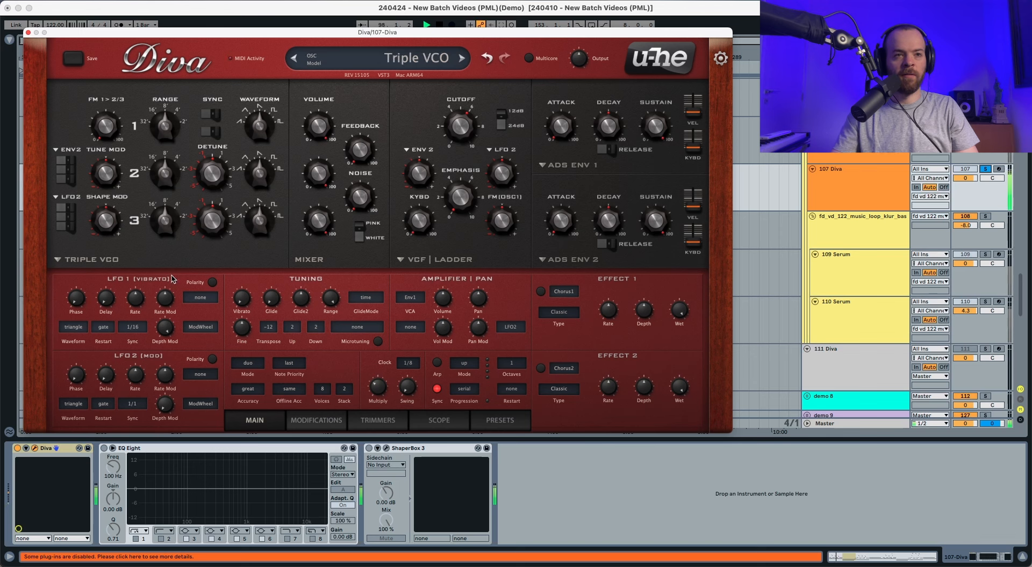
Step: Switch the oscillator model to Dual VCO Eco and turn oscillator 2's volume down to 0
{"action": "left_click", "coordinate": [97, 260]}
{"action": "left_click", "coordinate": [119, 299]}
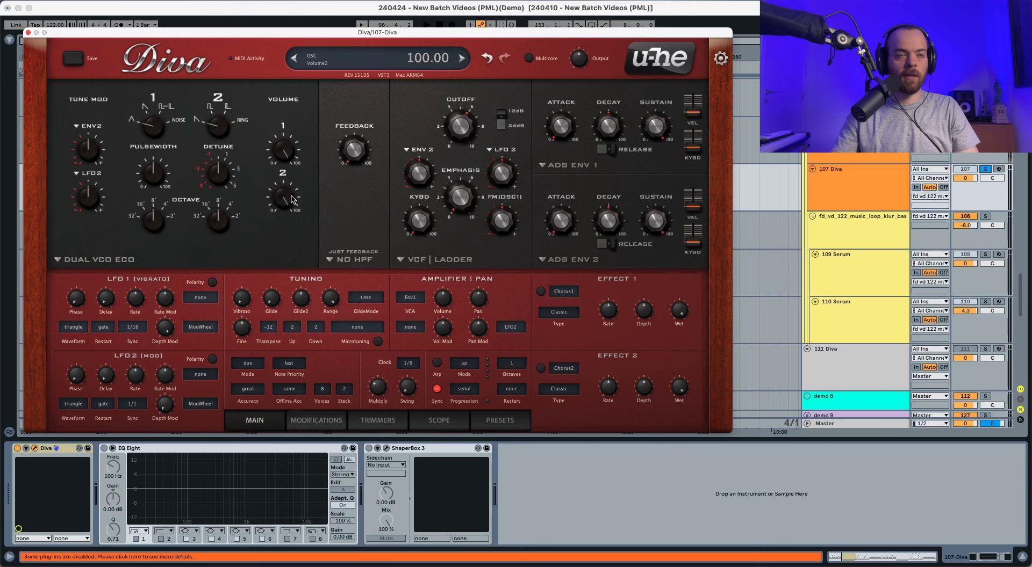
{"action": "left_click_drag", "start_coordinate": [284, 198], "coordinate": [284, 418]}
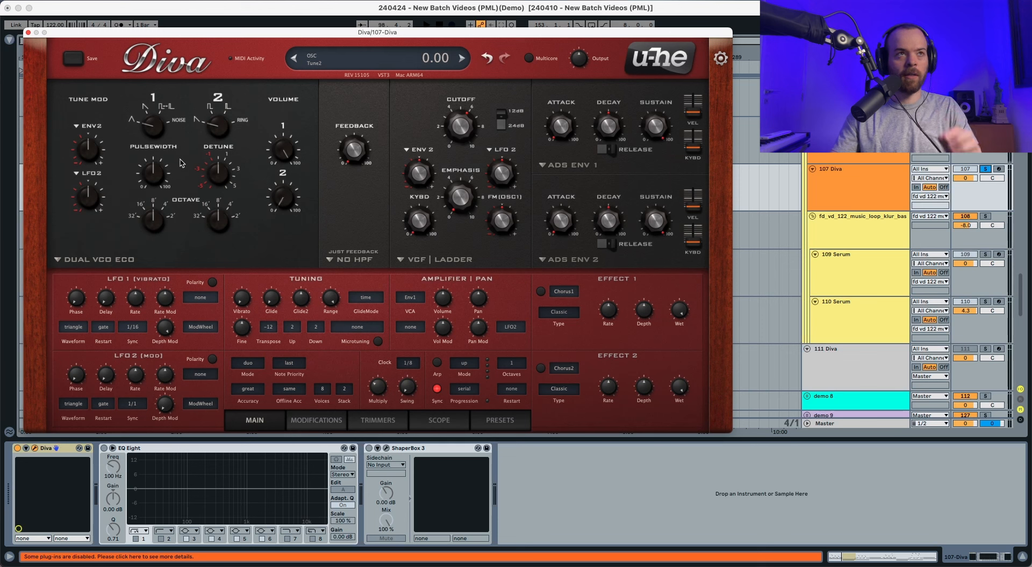
{"action": "key", "text": "space"}
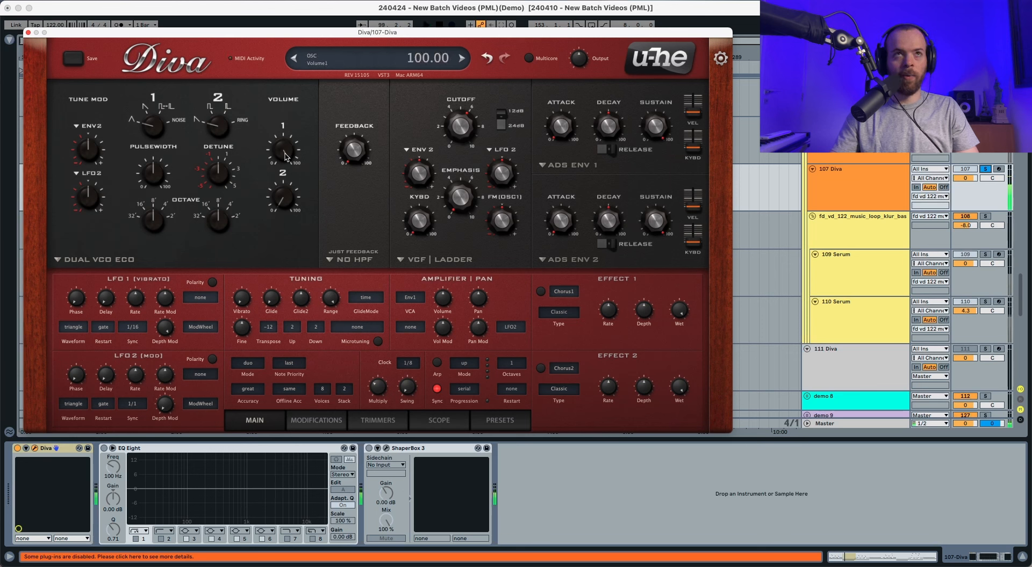
Step: Balance the oscillators during playback by lowering oscillator 1's volume and raising oscillator 2's volume to 42
{"action": "left_click_drag", "start_coordinate": [283, 157], "coordinate": [277, 252]}
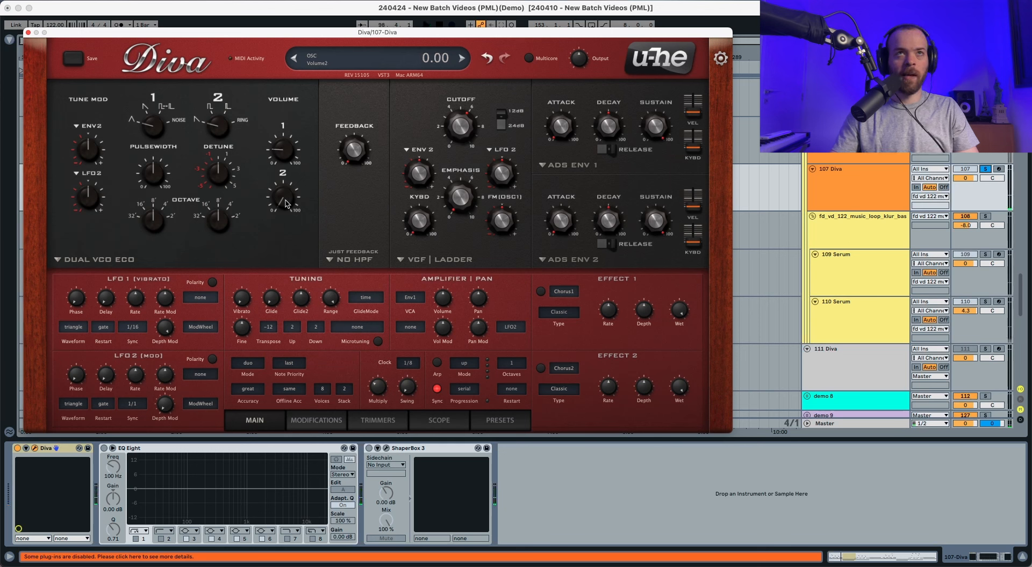
{"action": "key", "text": "space"}
{"action": "left_click_drag", "start_coordinate": [285, 203], "coordinate": [288, 160]}
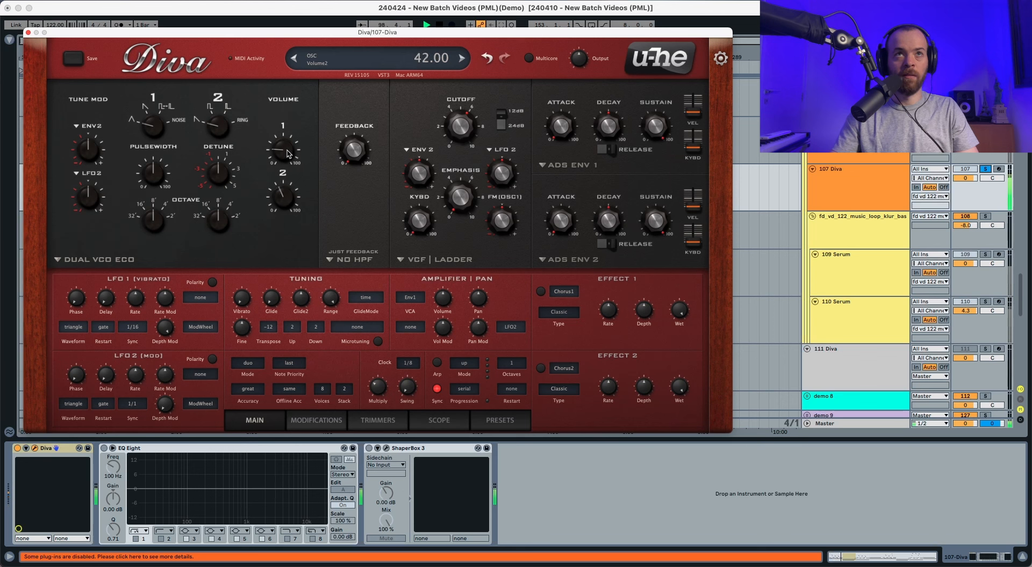
{"action": "key", "text": "space"}
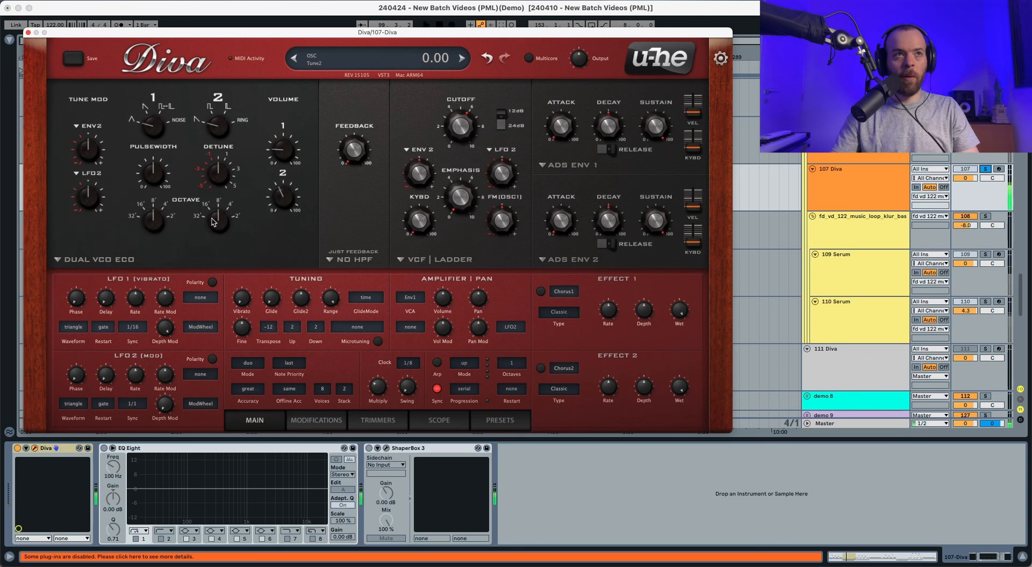
Step: Raise oscillator 2 one octave to the 4' setting and fine-tune its detune during playback
{"action": "mouse_move", "coordinate": [217, 219]}
{"action": "left_mouse_down"}
{"action": "mouse_move", "coordinate": [220, 206]}
{"action": "mouse_move", "coordinate": [220, 221]}
{"action": "left_mouse_up"}
{"action": "key", "text": "space"}
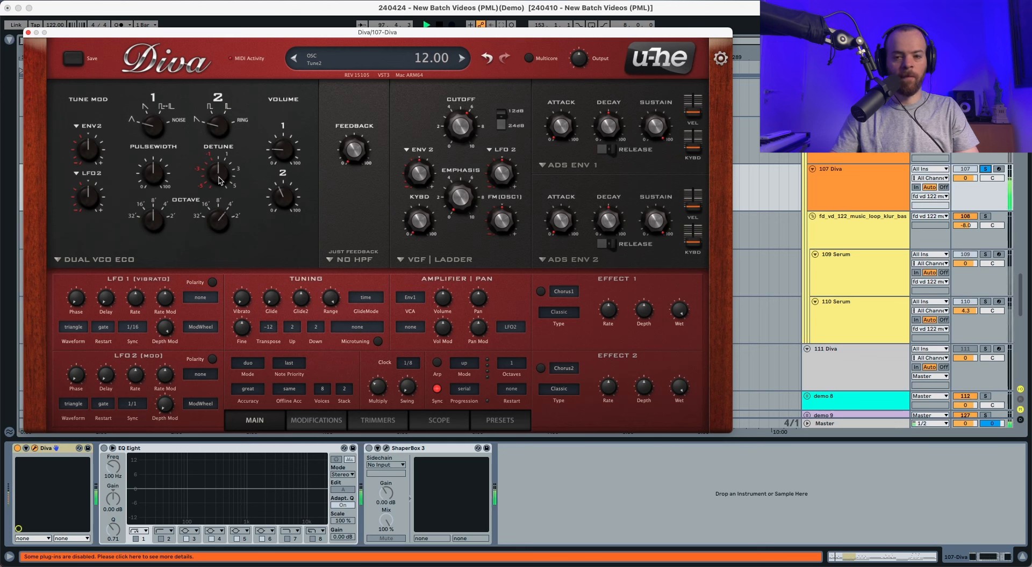
{"action": "left_click_drag", "start_coordinate": [220, 179], "coordinate": [220, 182]}
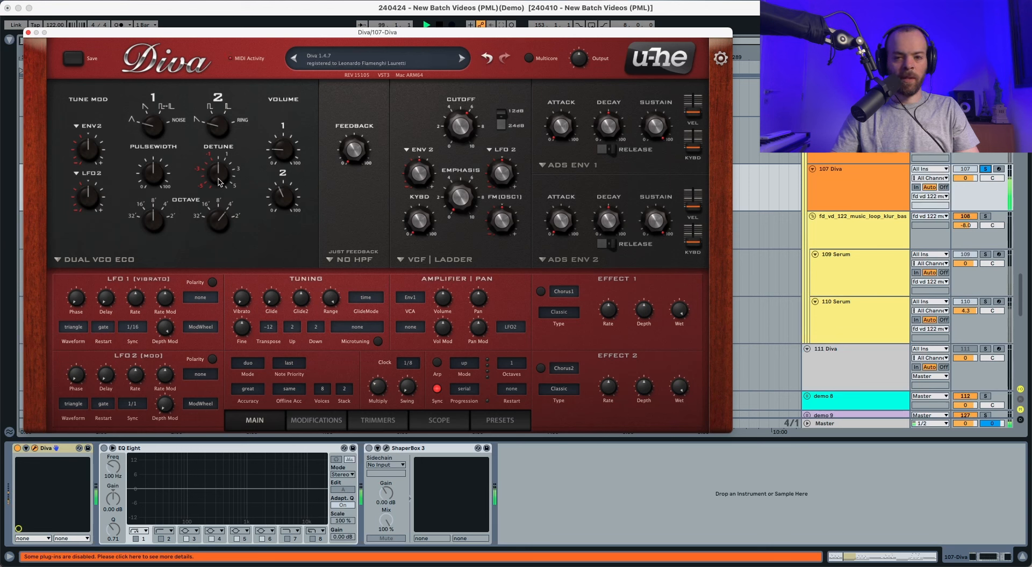
{"action": "key", "text": "space"}
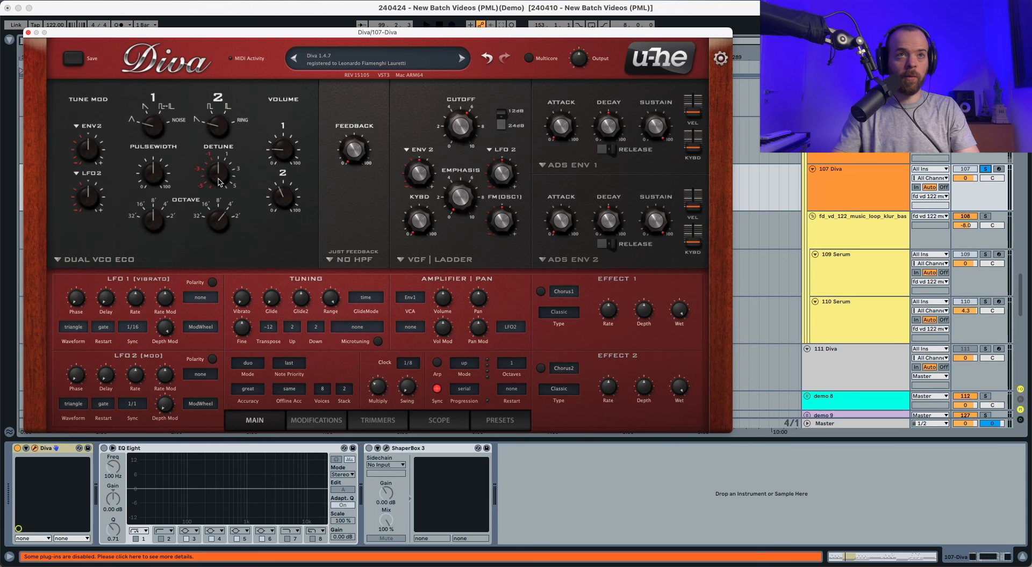
Step: Change the high-pass section to the HPF BITE model and raise its cutoff to 90.50 during playback
{"action": "left_click", "coordinate": [350, 262]}
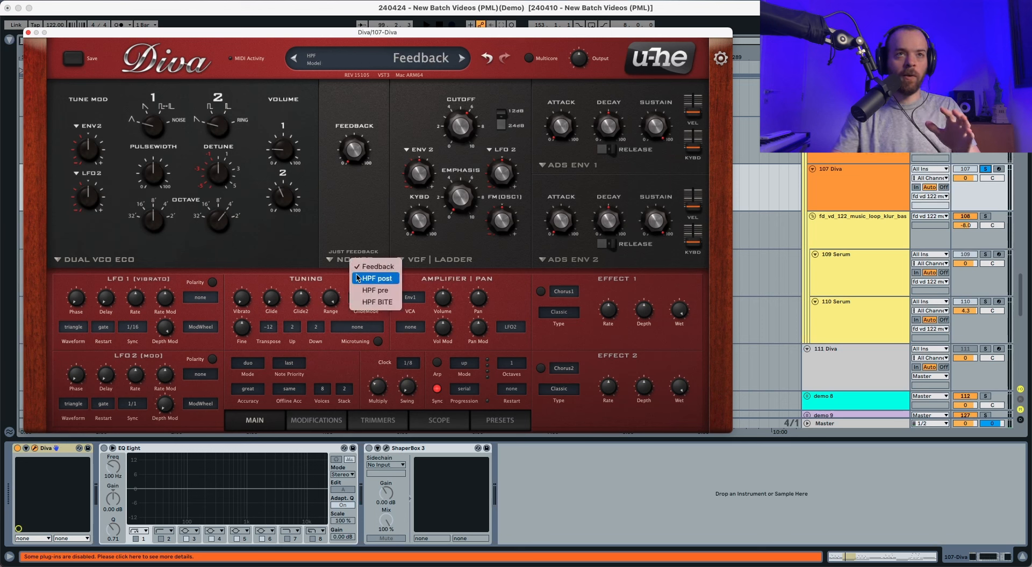
{"action": "left_click", "coordinate": [370, 302]}
{"action": "key", "text": "space"}
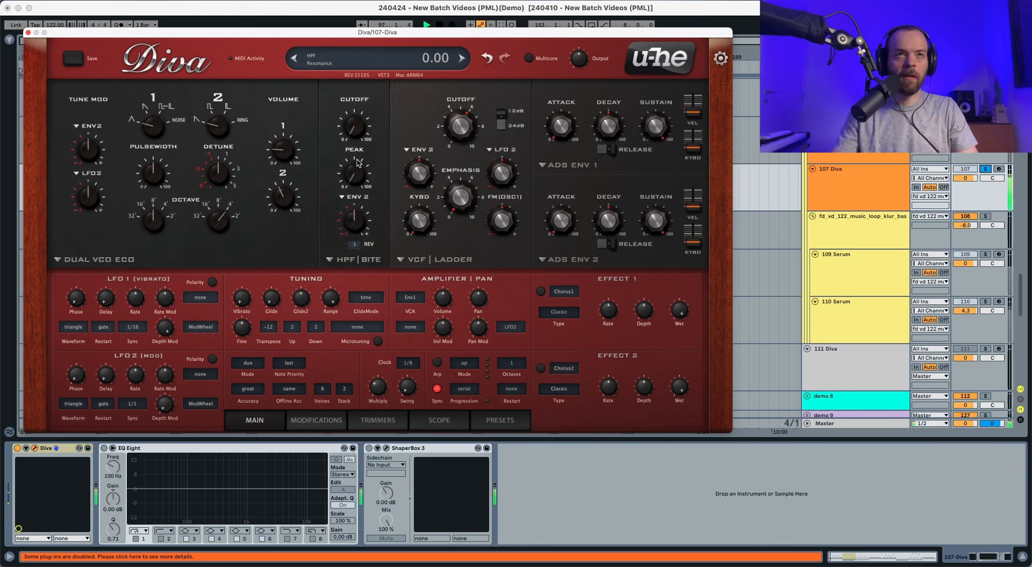
{"action": "left_click_drag", "start_coordinate": [352, 130], "coordinate": [367, 58]}
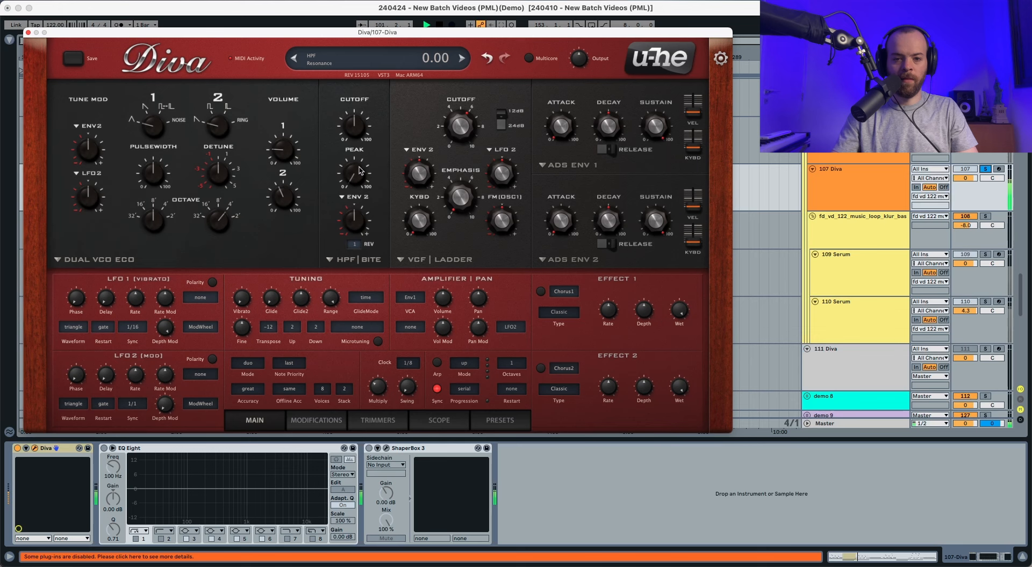
{"action": "key", "text": "space"}
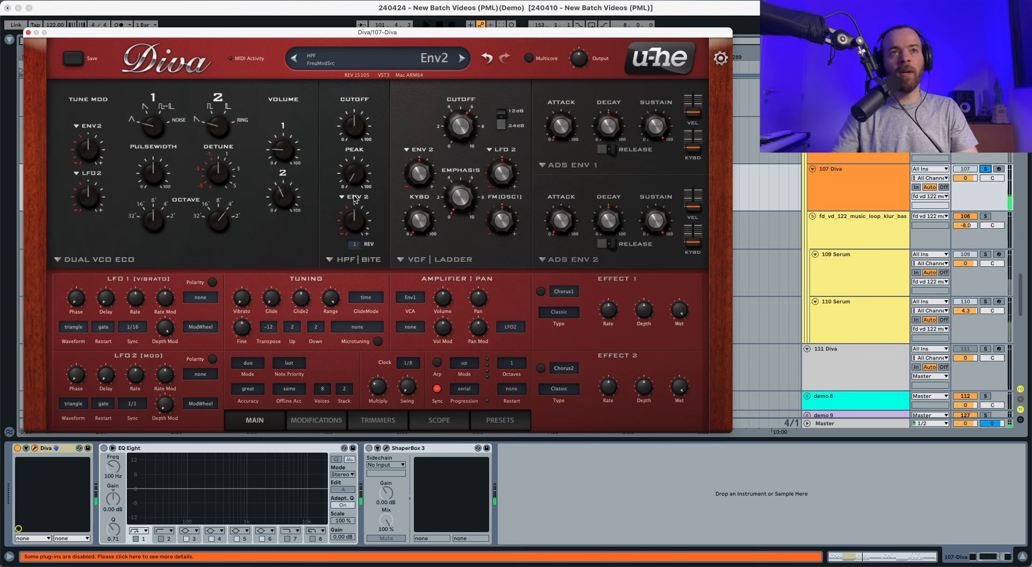
Step: Modulate the high-pass filter's cutoff with KeyFollow at a depth of 52
{"action": "left_click", "coordinate": [355, 199]}
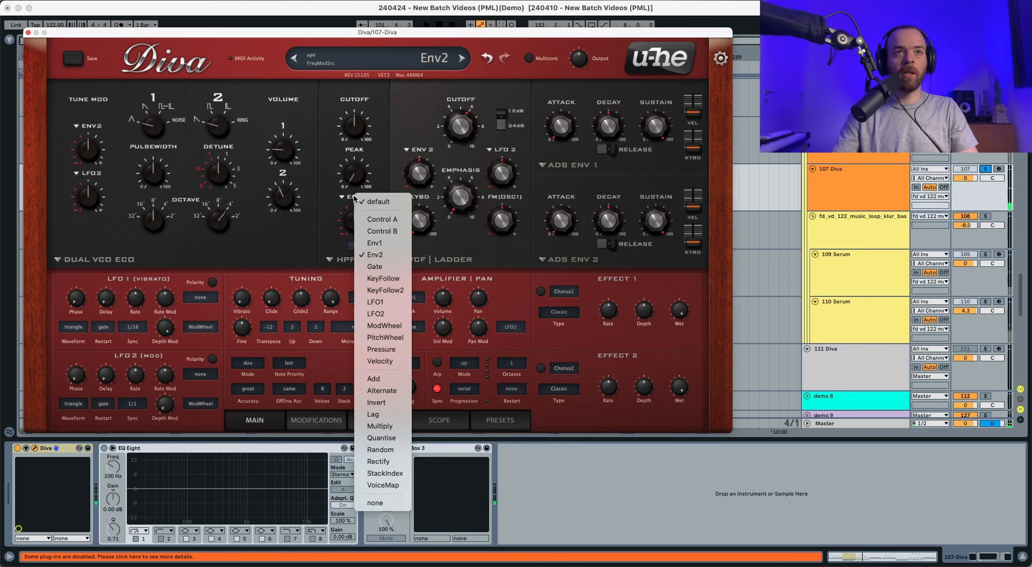
{"action": "left_click", "coordinate": [383, 280]}
{"action": "key", "text": "space"}
{"action": "left_click_drag", "start_coordinate": [355, 230], "coordinate": [357, 212]}
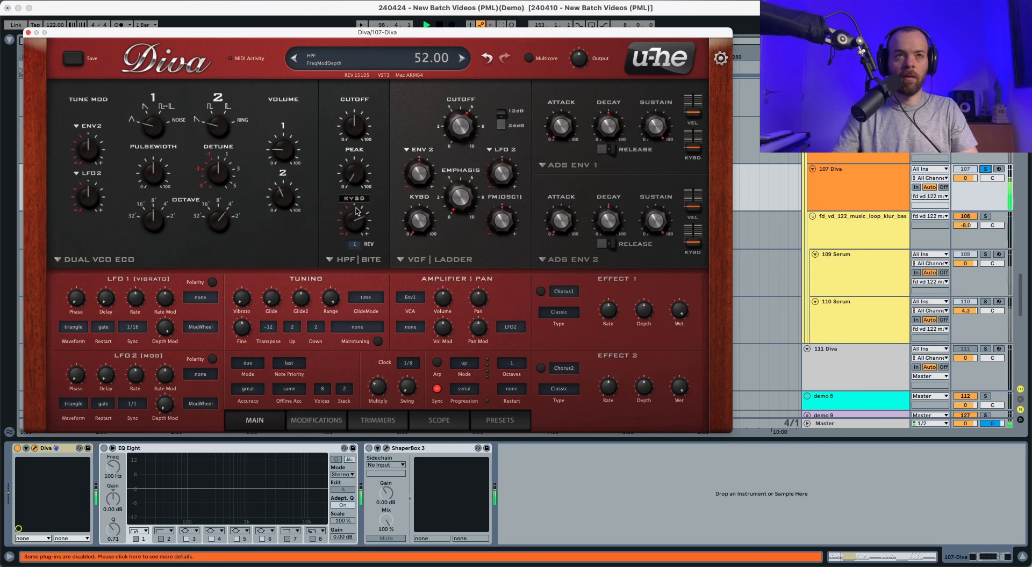
{"action": "key", "text": "space"}
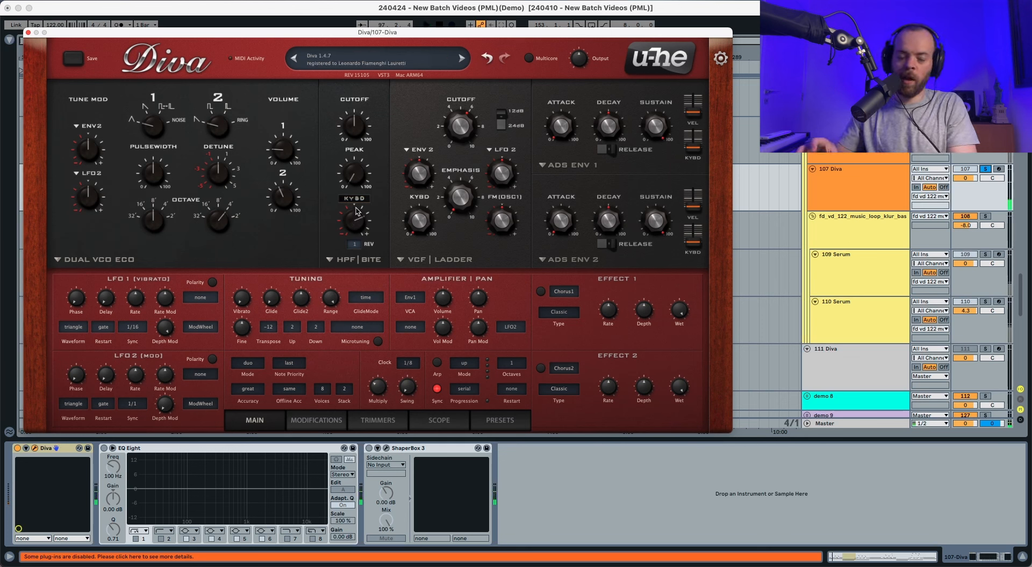
Step: Compare revisions 1 and 2 of the high-pass filter during playback and choose revision 2
{"action": "mouse_move", "coordinate": [356, 127]}
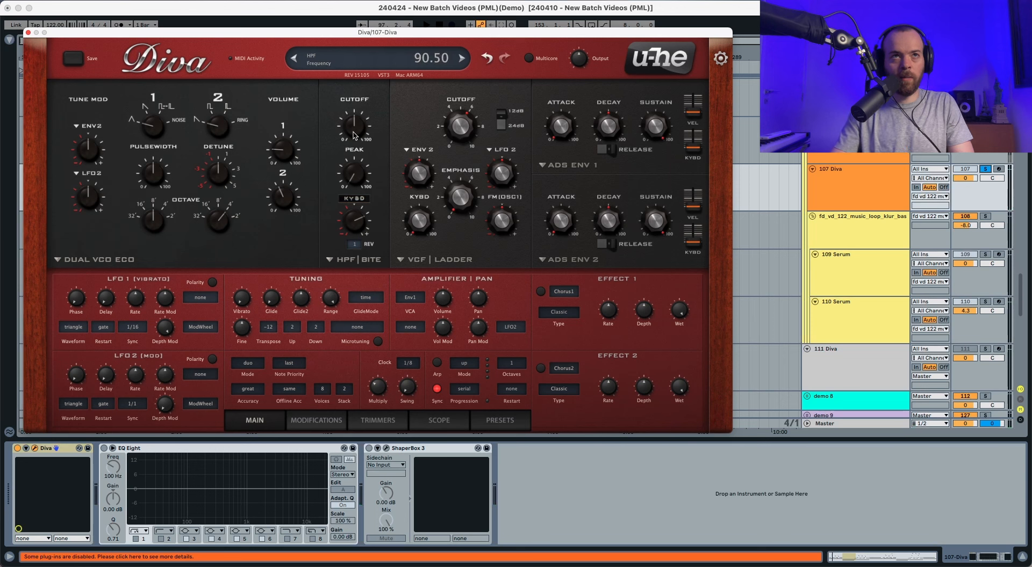
{"action": "left_click", "coordinate": [359, 246]}
{"action": "left_click", "coordinate": [371, 264]}
{"action": "key", "text": "space"}
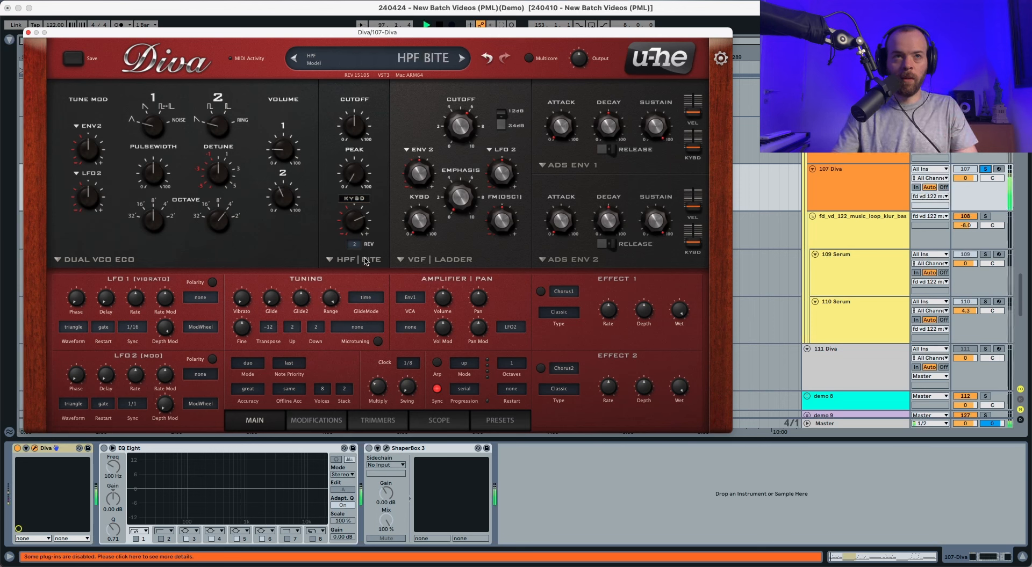
{"action": "left_click", "coordinate": [359, 247]}
{"action": "left_click", "coordinate": [371, 252]}
{"action": "left_click", "coordinate": [355, 245]}
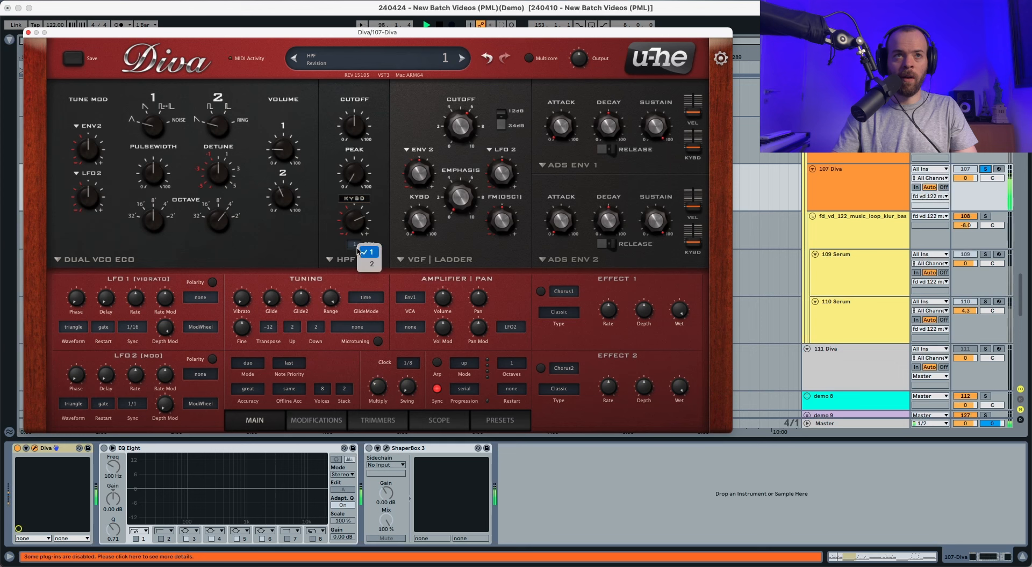
{"action": "left_click", "coordinate": [368, 264]}
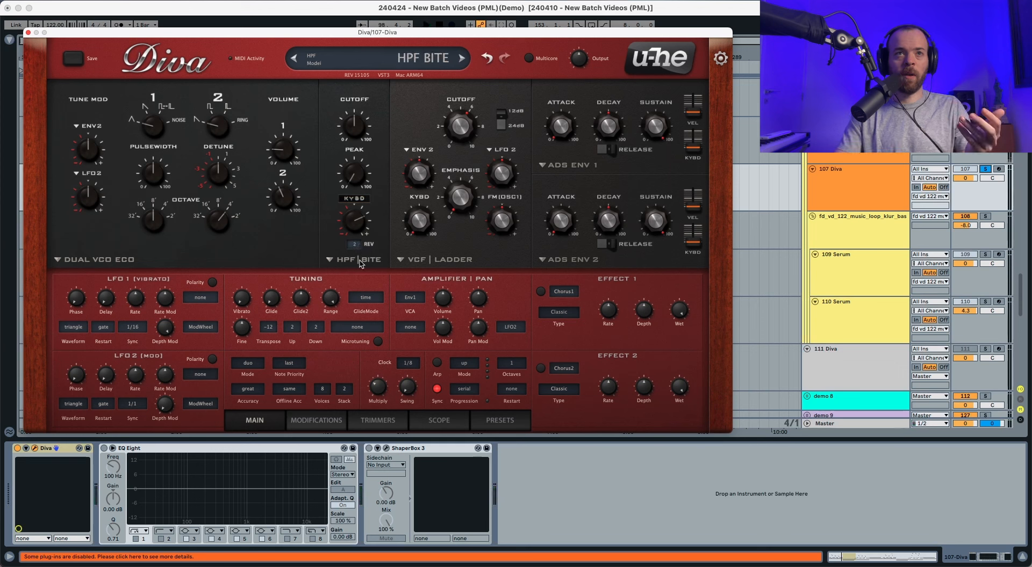
Step: Switch the main VCF filter from the Ladder model to the Multimode model
{"action": "left_click", "coordinate": [411, 260]}
{"action": "left_click", "coordinate": [447, 292]}
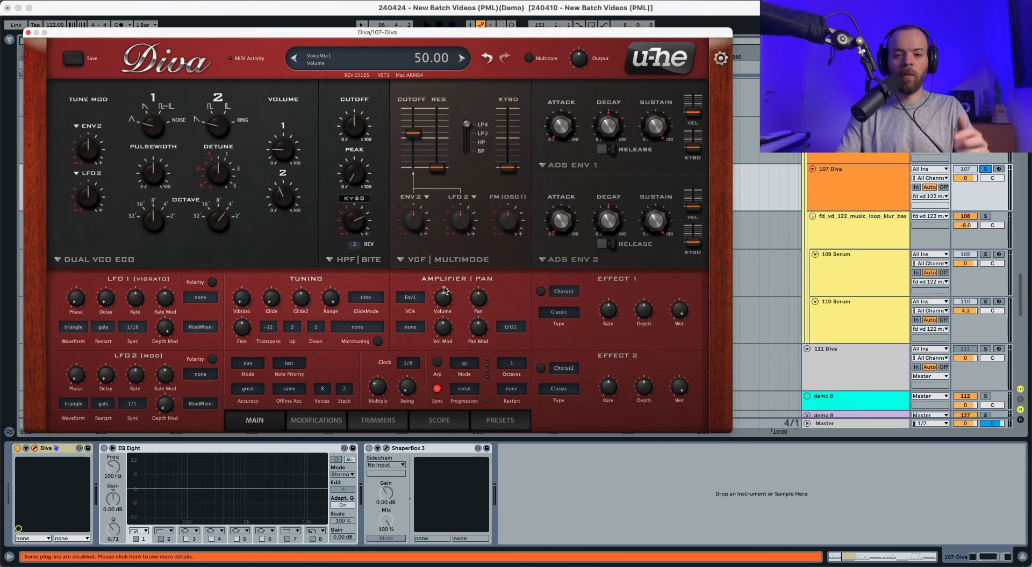
Step: Modulate the VCF Multimode filter's cutoff with KeyFollow2 at a depth of 78
{"action": "key", "text": "space"}
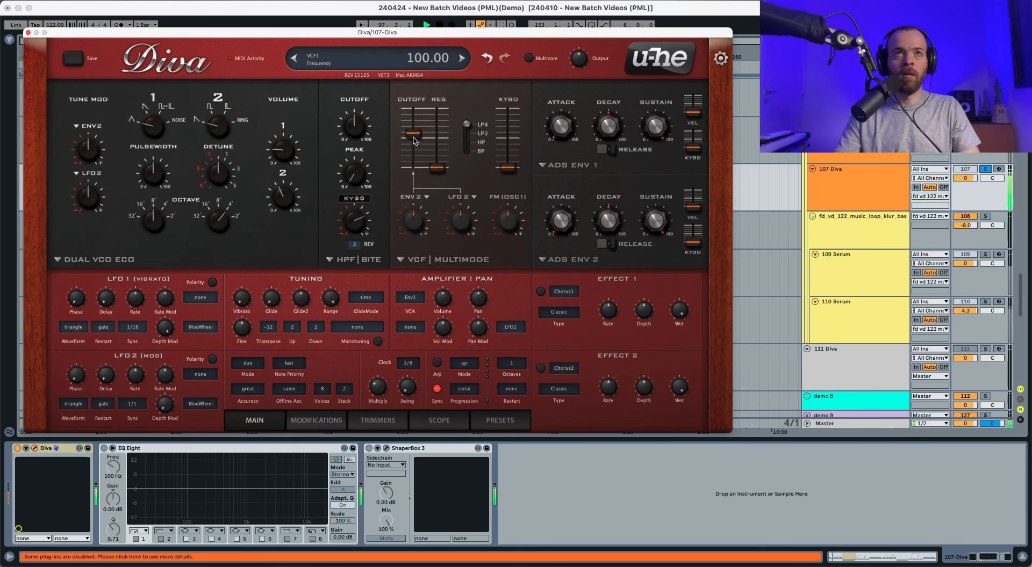
{"action": "scroll", "coordinate": [413, 140], "scroll_direction": "down", "scroll_amount": 2}
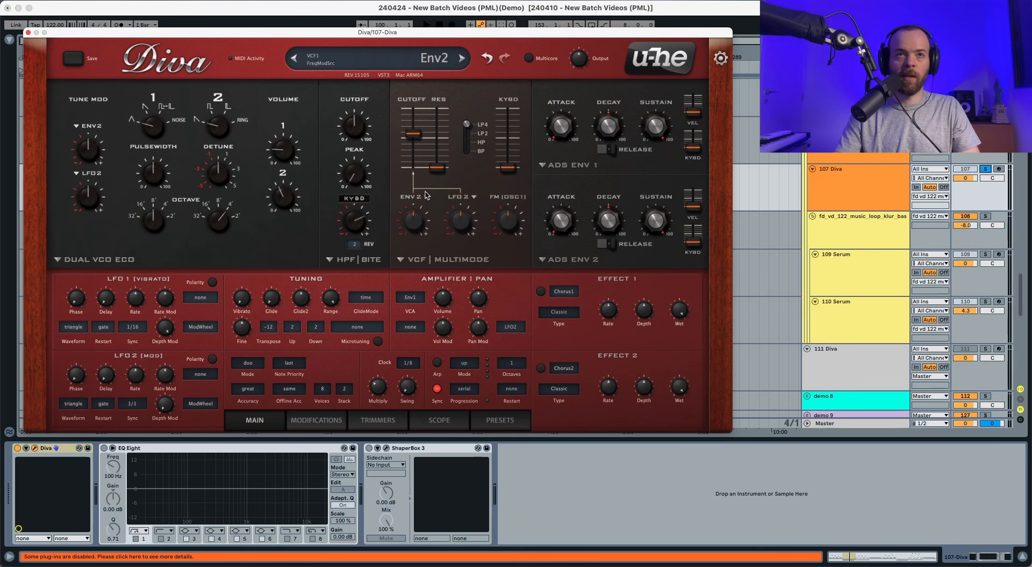
{"action": "left_click", "coordinate": [460, 200]}
{"action": "key", "text": "space"}
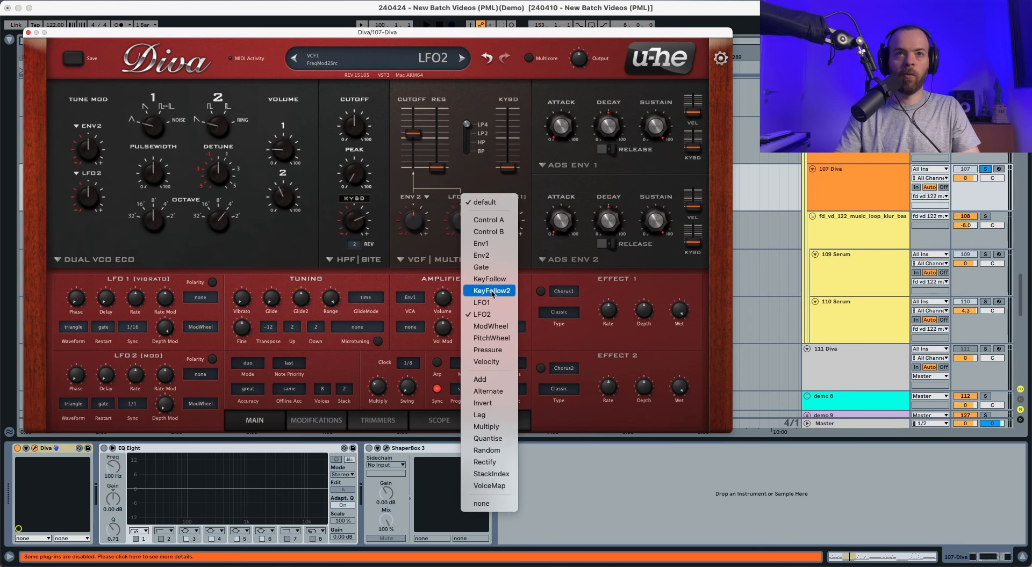
{"action": "left_click", "coordinate": [492, 290]}
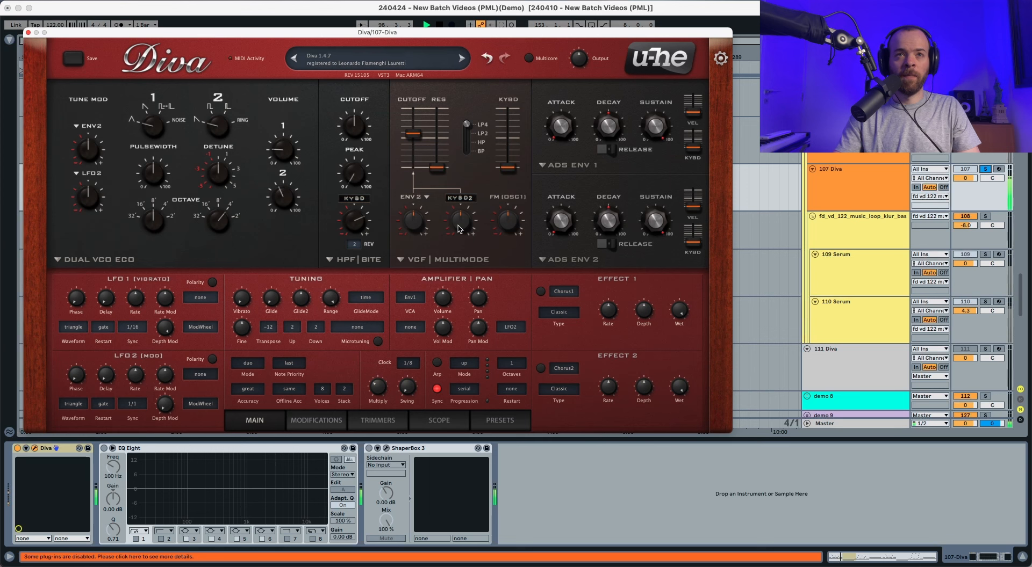
{"action": "left_click_drag", "start_coordinate": [458, 229], "coordinate": [462, 206]}
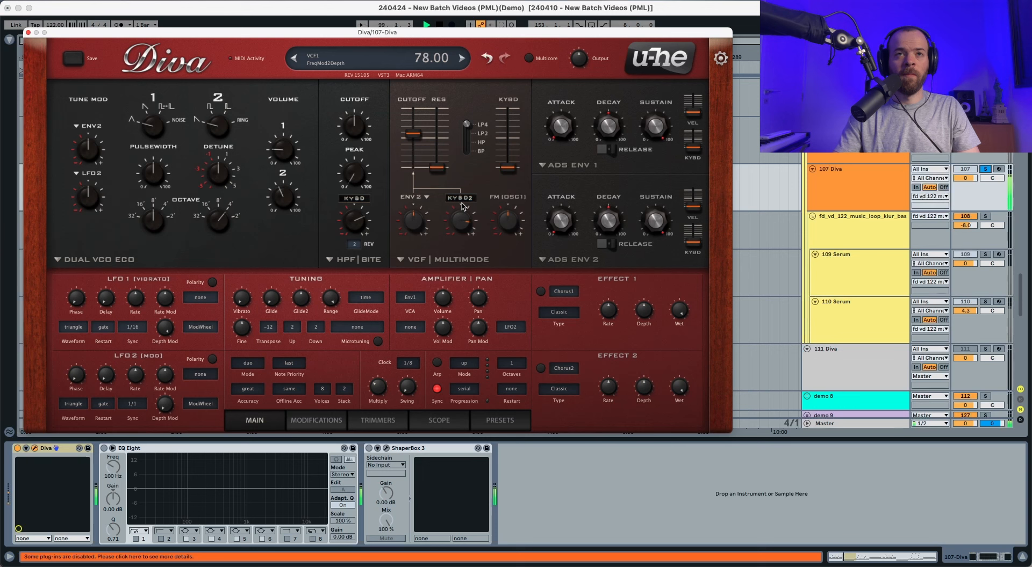
{"action": "key", "text": "space"}
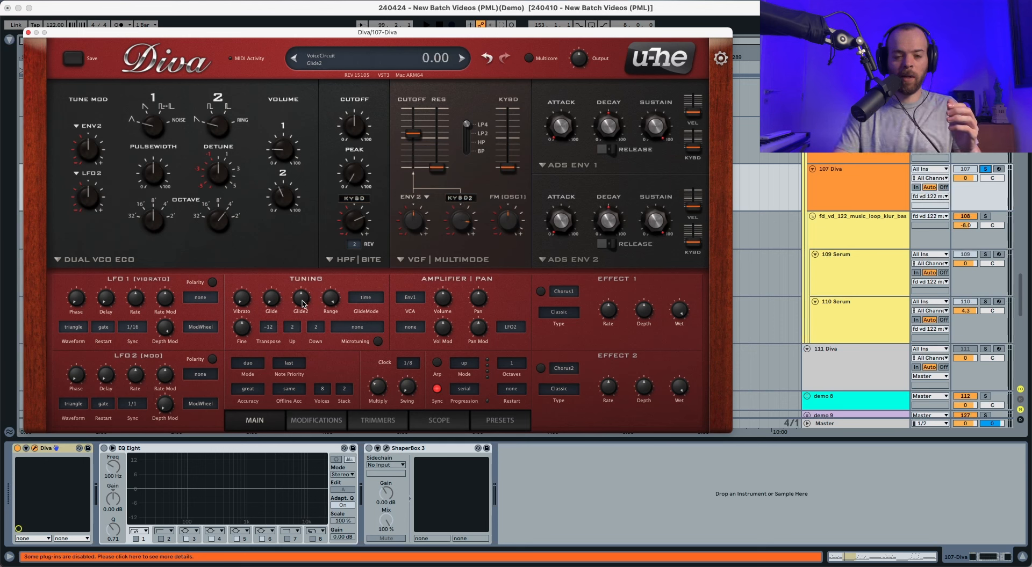
Step: Offset Glide2 slightly and add some oscillator 1 FM to the VCF filter during playback
{"action": "left_click_drag", "start_coordinate": [302, 304], "coordinate": [304, 303]}
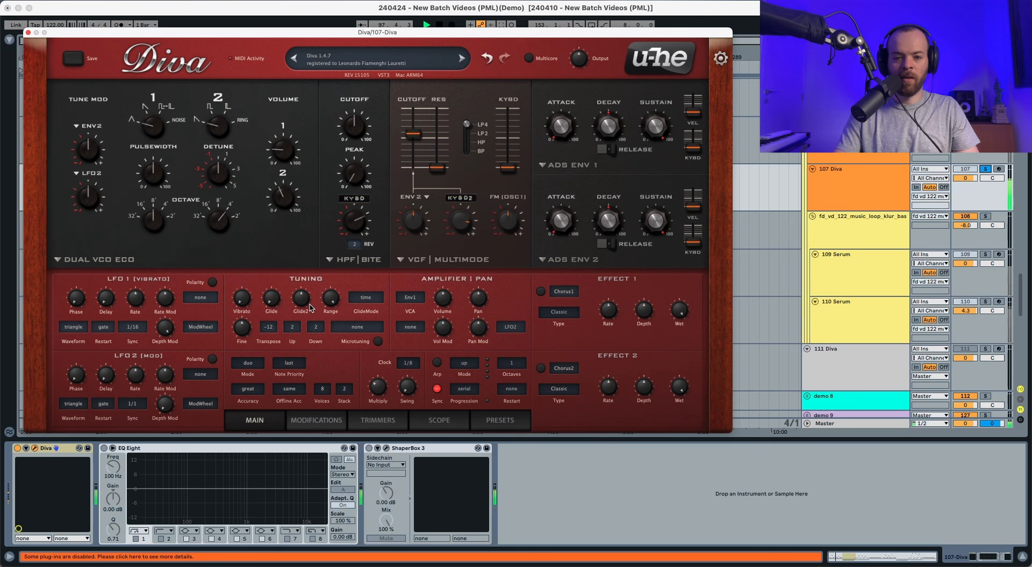
{"action": "mouse_move", "coordinate": [513, 227]}
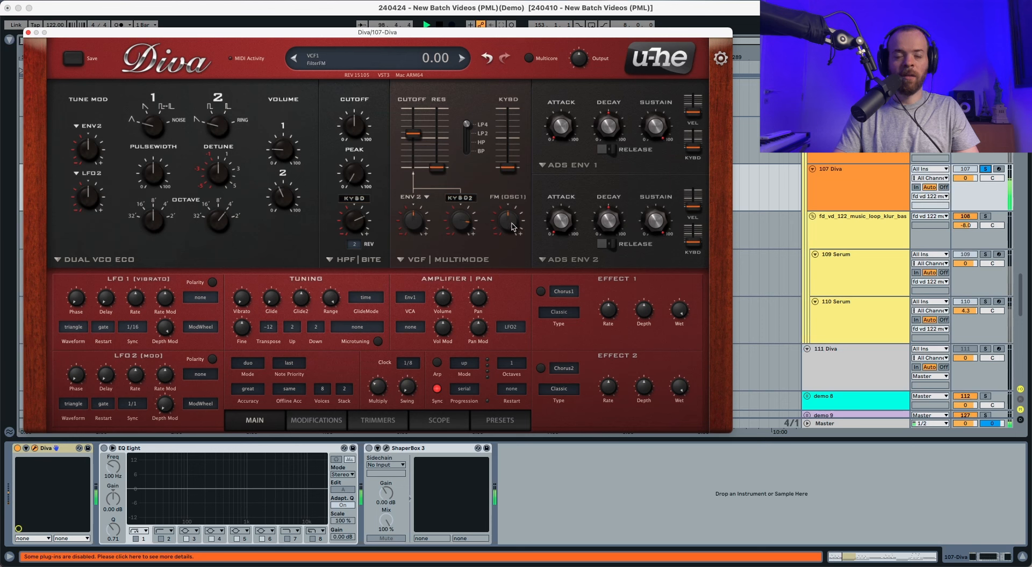
{"action": "left_click_drag", "start_coordinate": [506, 227], "coordinate": [512, 210]}
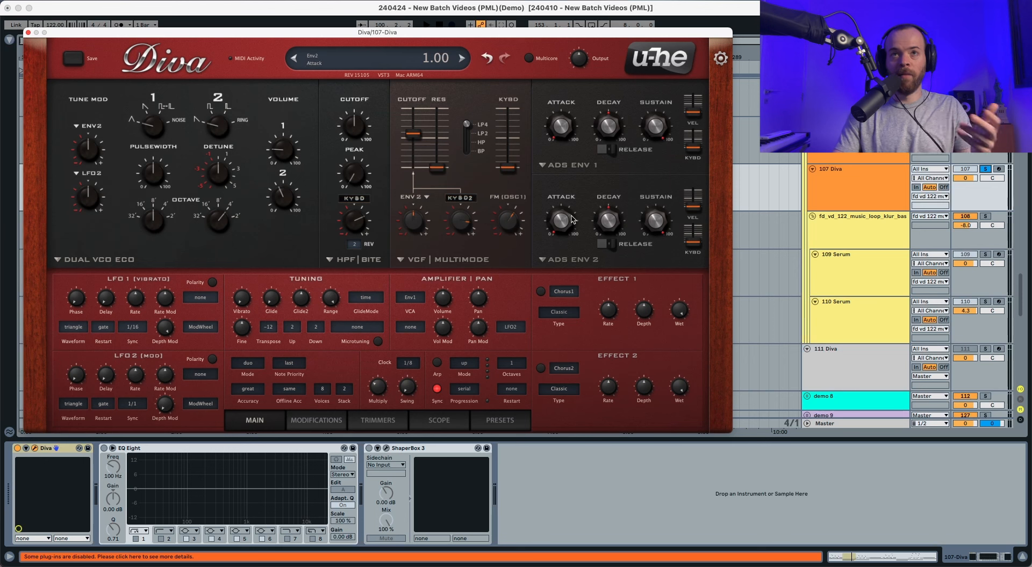
Step: Shorten the decay of ADS Env 2 slightly during playback
{"action": "key", "text": "space"}
{"action": "left_click_drag", "start_coordinate": [598, 220], "coordinate": [598, 228]}
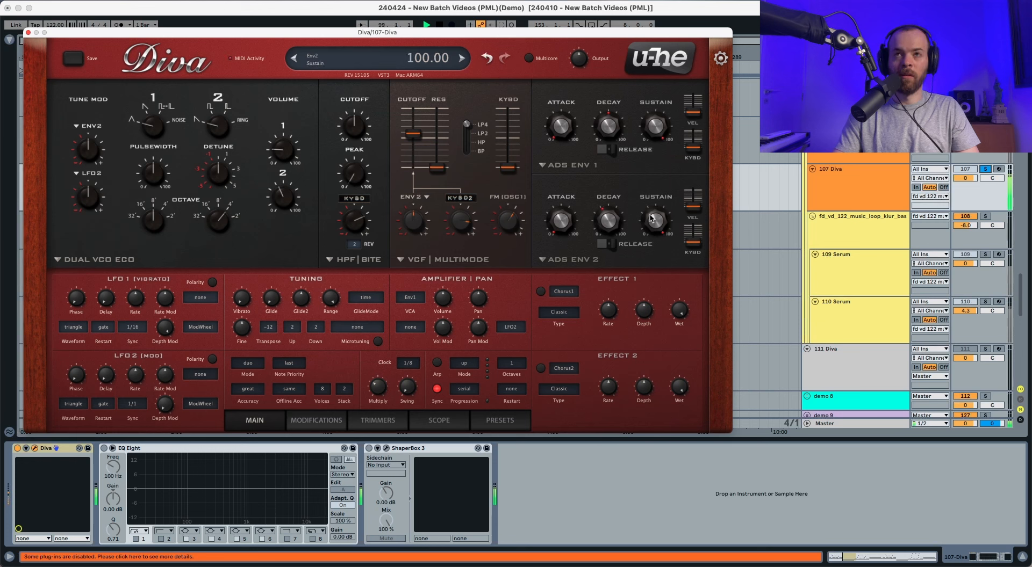
{"action": "key", "text": "space"}
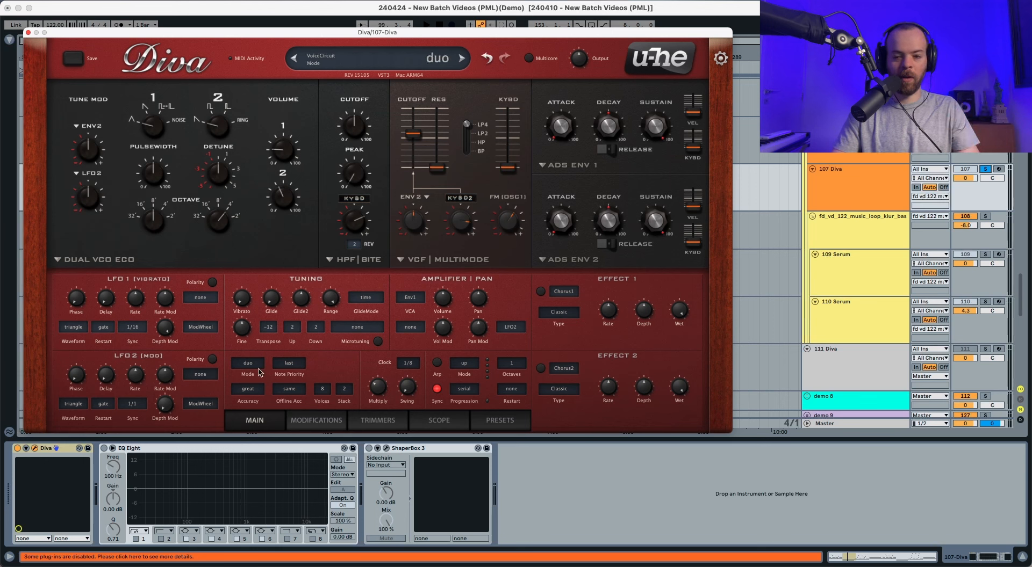
Step: Add a small amount of vibrato in the tuning section and turn down LFO 1's depth modulation
{"action": "key", "text": "space"}
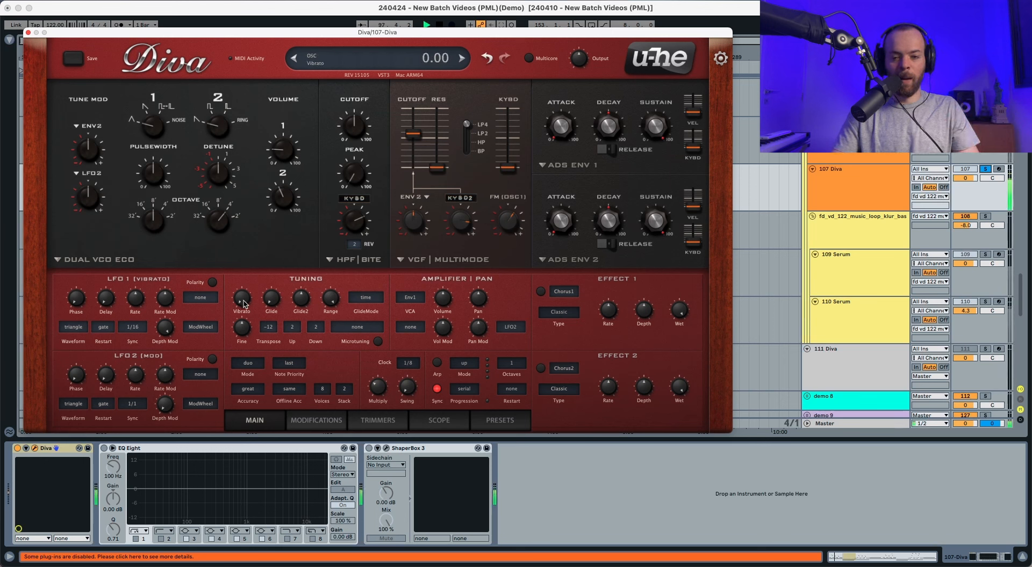
{"action": "left_click_drag", "start_coordinate": [244, 302], "coordinate": [248, 274]}
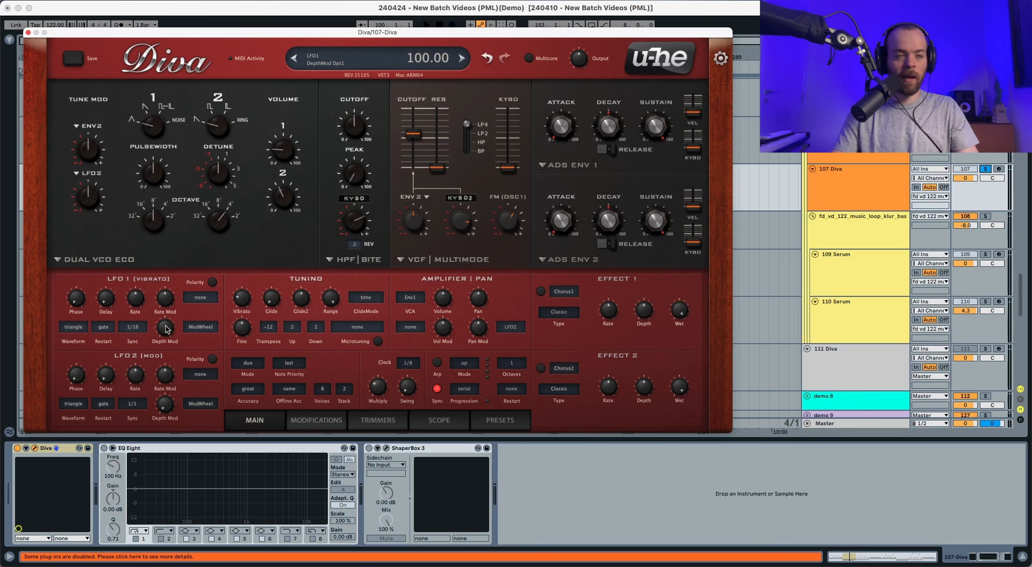
{"action": "left_click_drag", "start_coordinate": [166, 330], "coordinate": [172, 476]}
{"action": "key", "text": "space"}
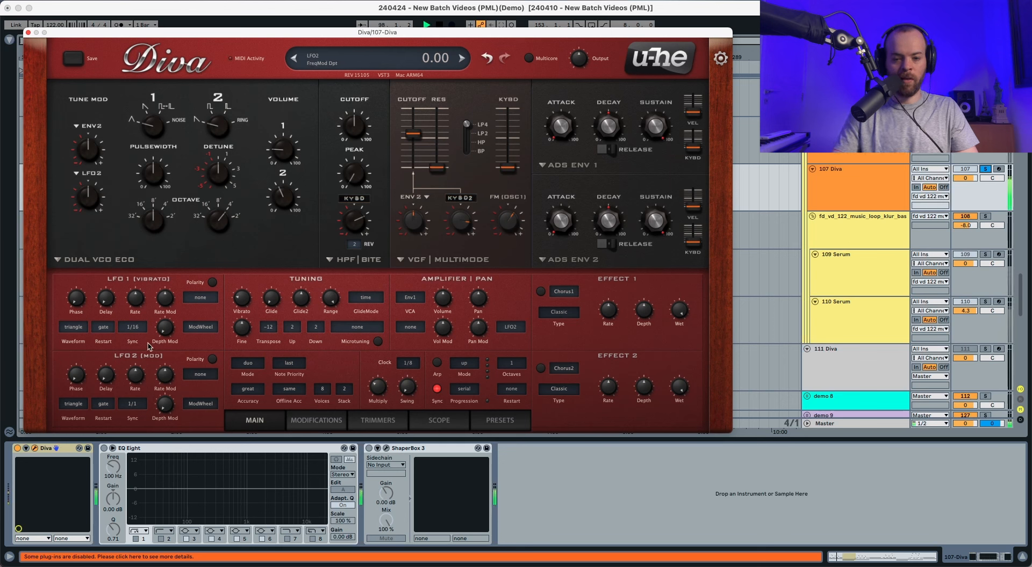
{"action": "key", "text": "space"}
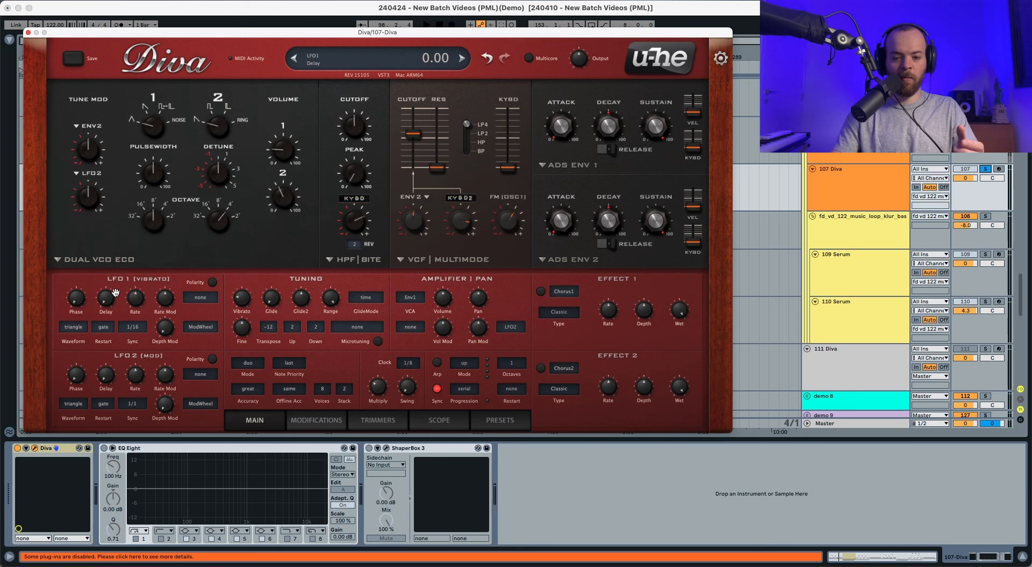
Step: Set LFO 1's restart mode to random and its sync rate to 1/8
{"action": "left_click", "coordinate": [74, 326]}
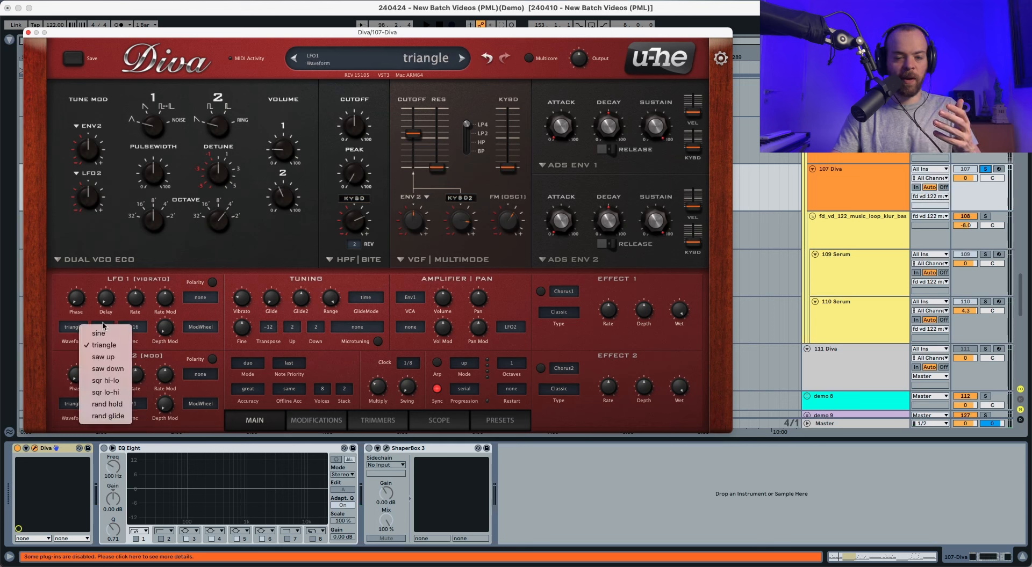
{"action": "left_click", "coordinate": [123, 329]}
{"action": "left_click", "coordinate": [108, 328]}
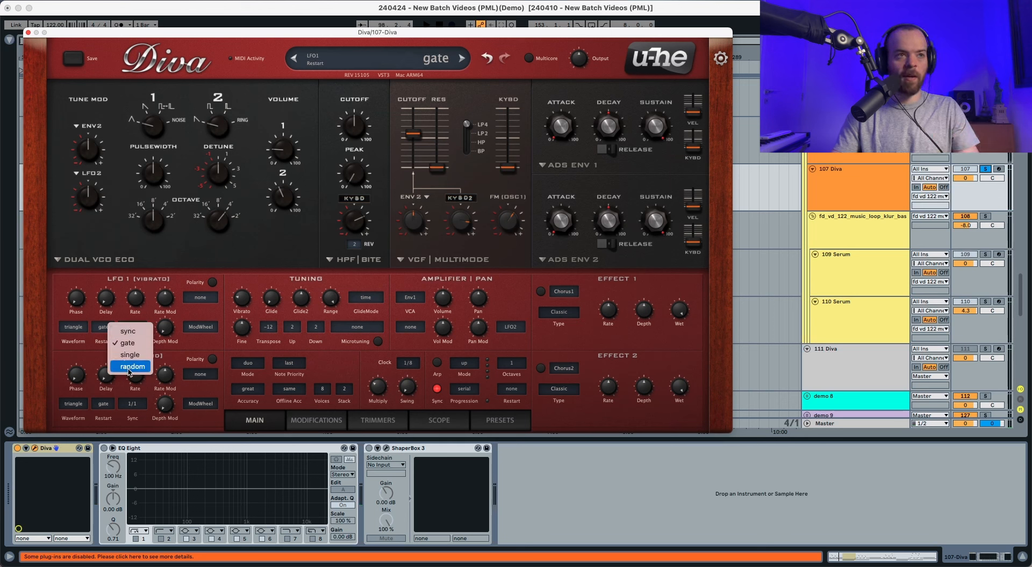
{"action": "left_click", "coordinate": [128, 363]}
{"action": "key", "text": "space"}
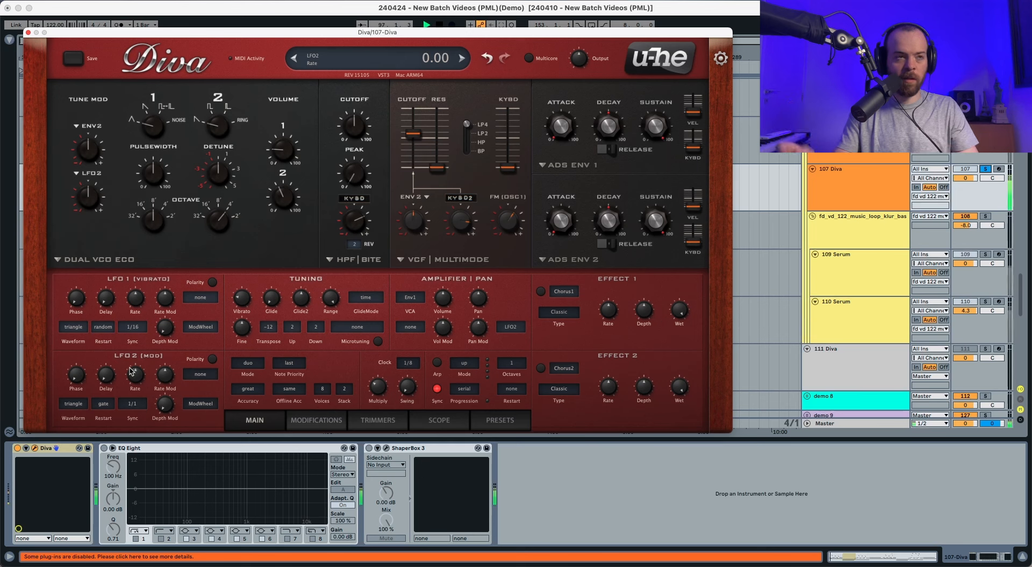
{"action": "left_click", "coordinate": [134, 329]}
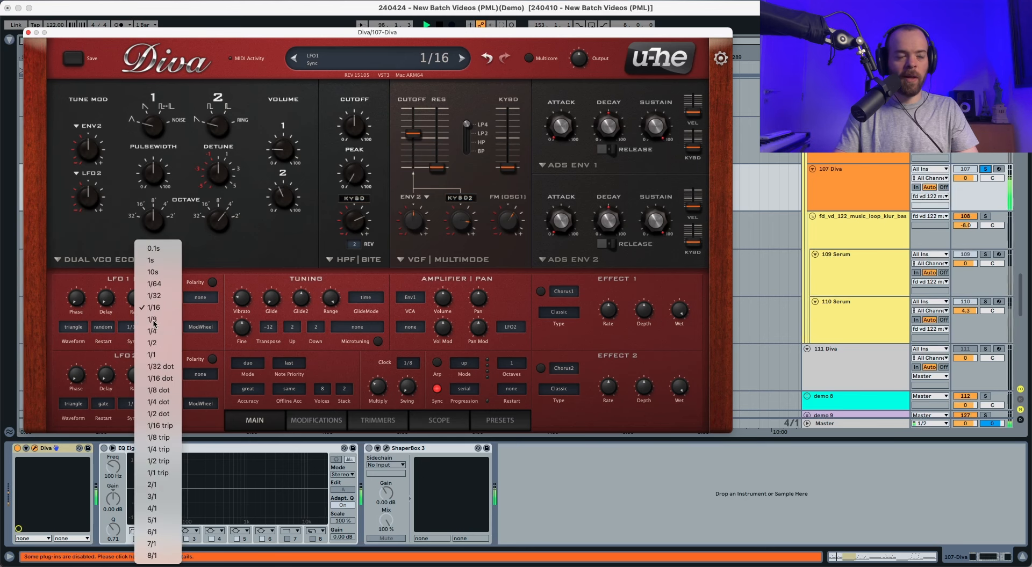
{"action": "left_click", "coordinate": [154, 340]}
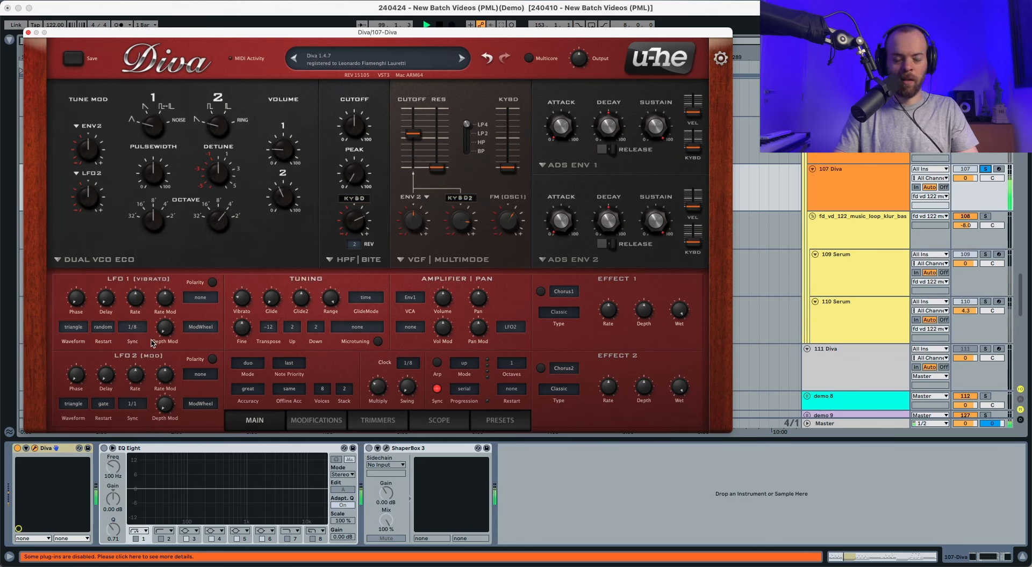
Step: Assign LFO2 as the depth modulation source of LFO 1 and audition the sound
{"action": "left_click", "coordinate": [194, 332]}
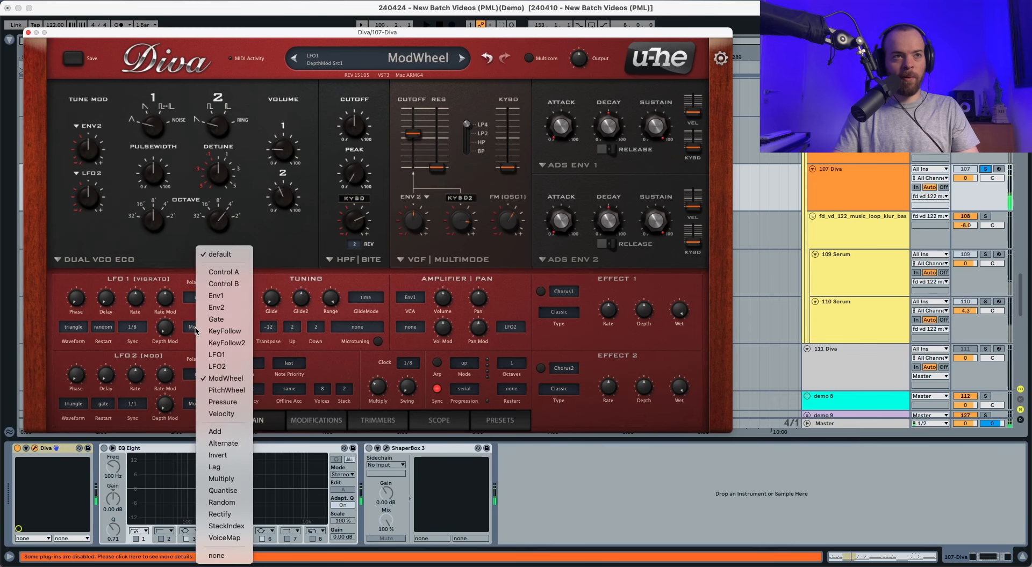
{"action": "left_click", "coordinate": [218, 367]}
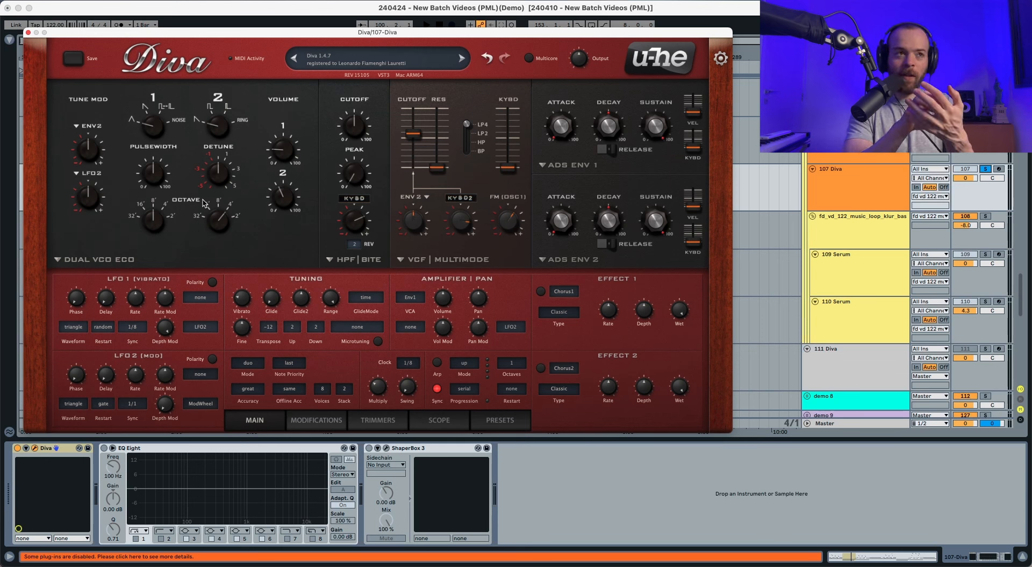
{"action": "key", "text": "space"}
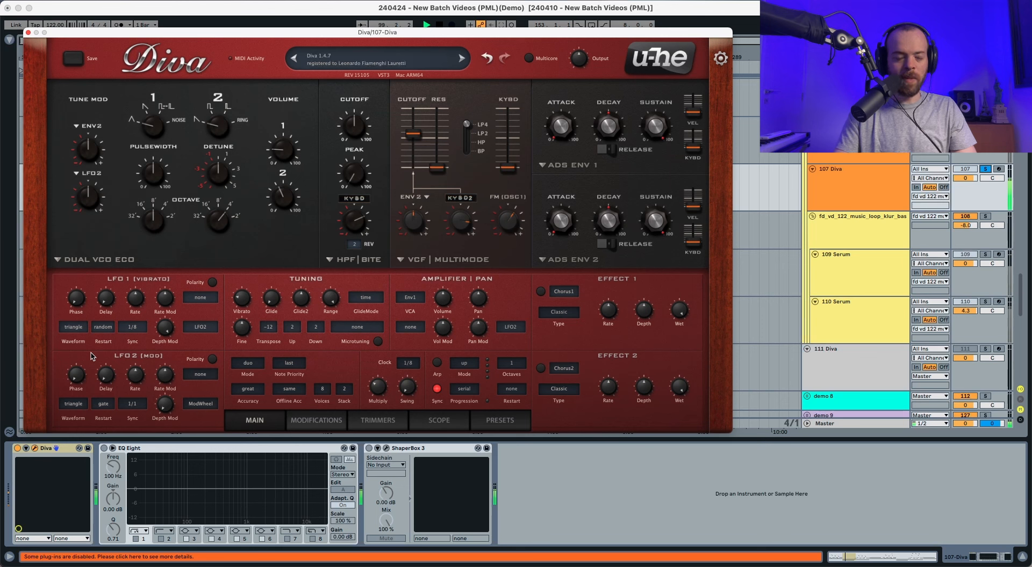
{"action": "key", "text": "space"}
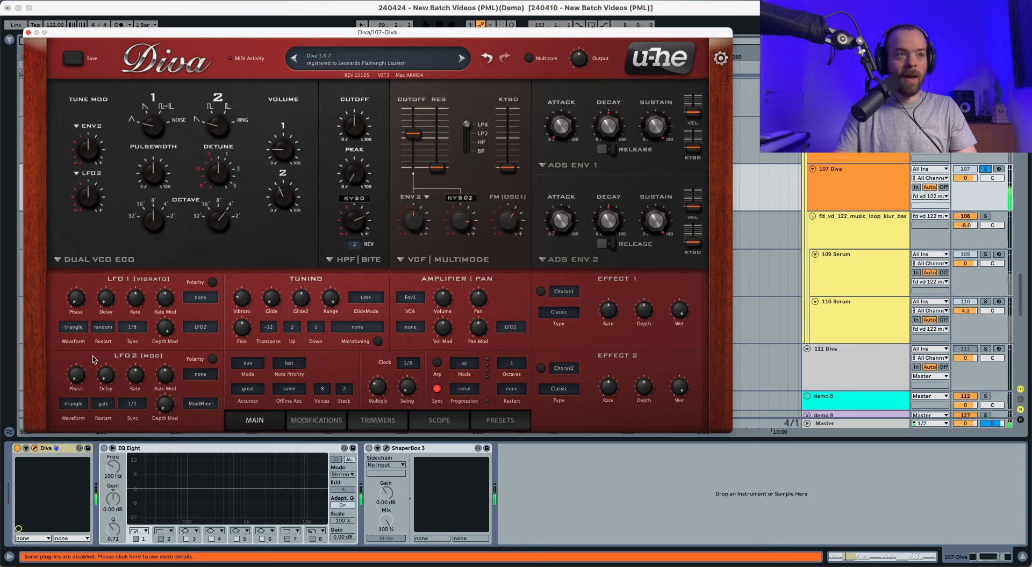
Step: Configure LFO 2 with a saw up waveform, sync restart and a 1/4 dot rate
{"action": "left_click", "coordinate": [82, 405]}
{"action": "left_click", "coordinate": [107, 434]}
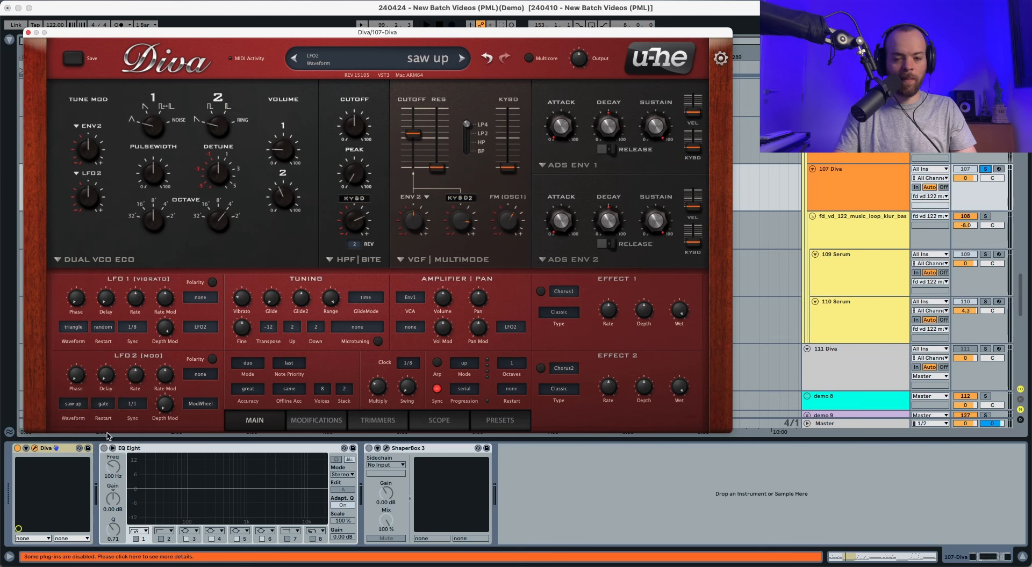
{"action": "key", "text": "space"}
{"action": "left_click", "coordinate": [106, 404]}
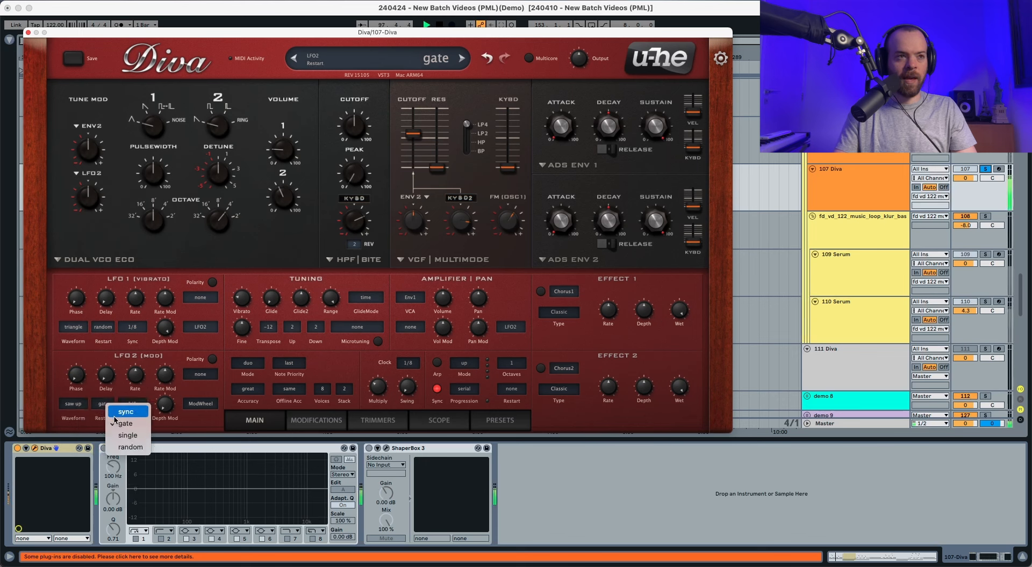
{"action": "left_click", "coordinate": [122, 414]}
{"action": "left_click", "coordinate": [131, 404]}
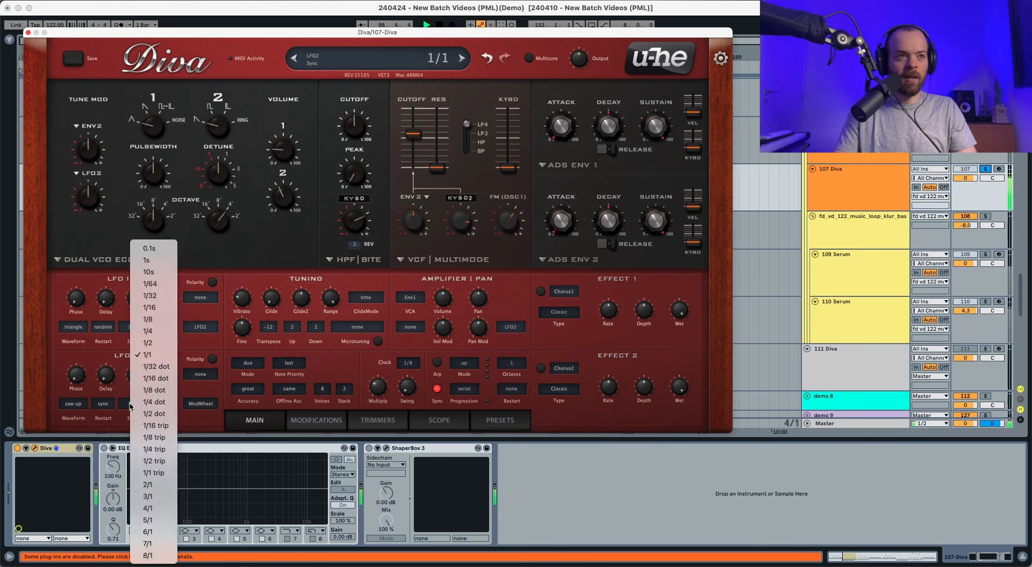
{"action": "left_click", "coordinate": [158, 402]}
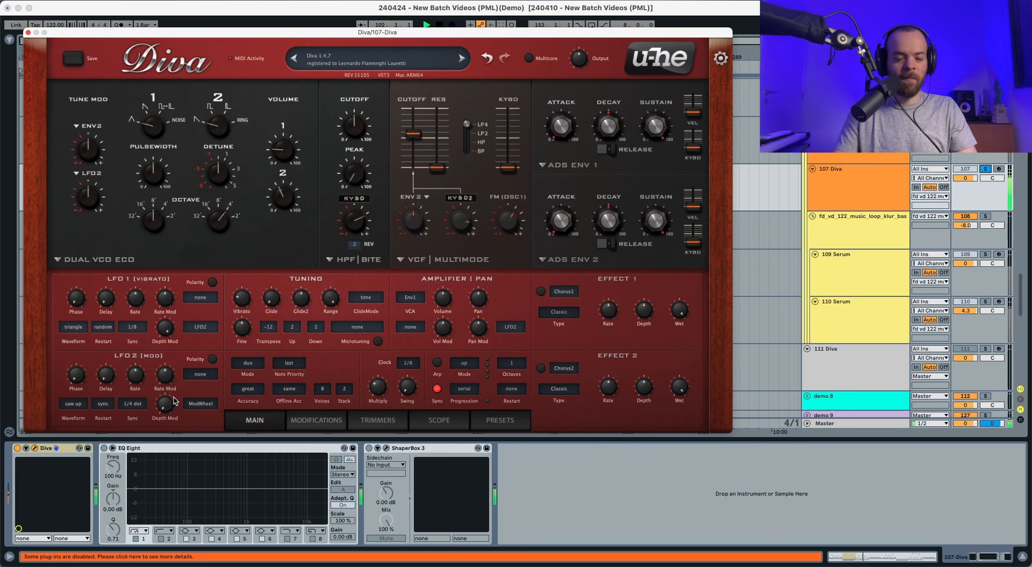
{"action": "key", "text": "space"}
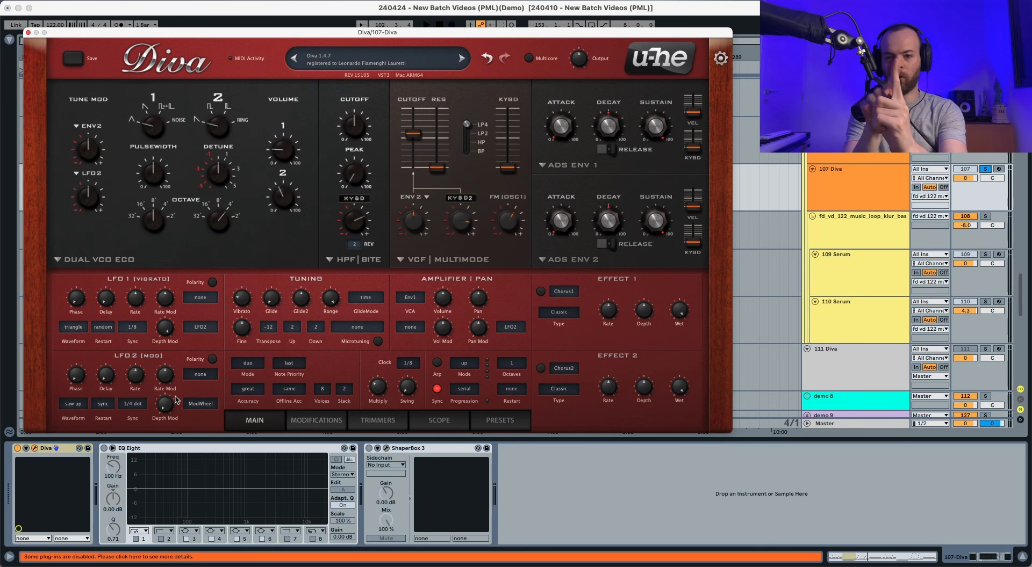
Step: Enable the polarity switch of LFO 2 and audition the result
{"action": "left_click", "coordinate": [212, 360]}
{"action": "key", "text": "space"}
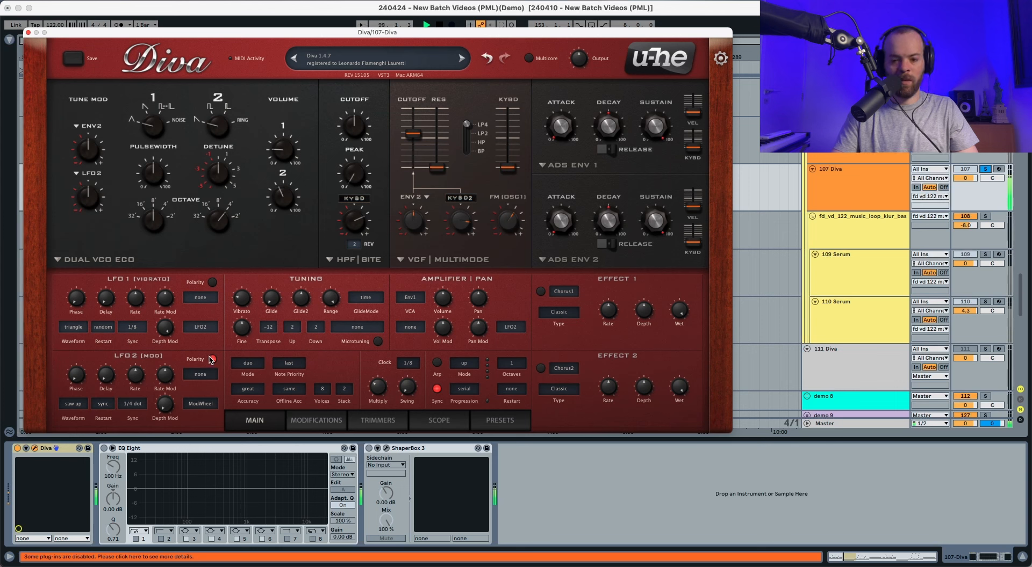
{"action": "key", "text": "space"}
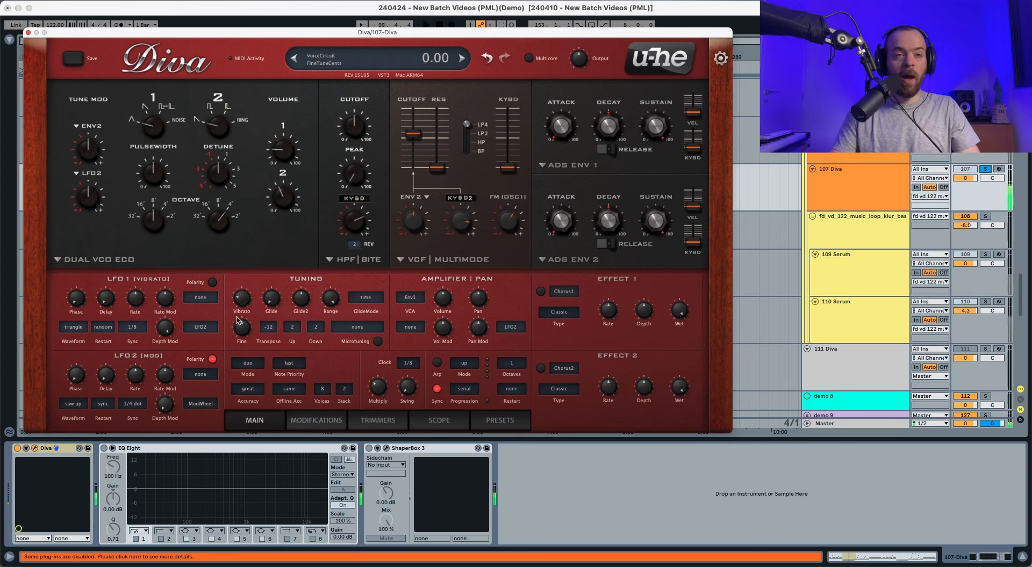
Step: Raise the tuning section's Glide slightly and listen to the result
{"action": "left_click_drag", "start_coordinate": [269, 303], "coordinate": [270, 300]}
{"action": "key", "text": "space"}
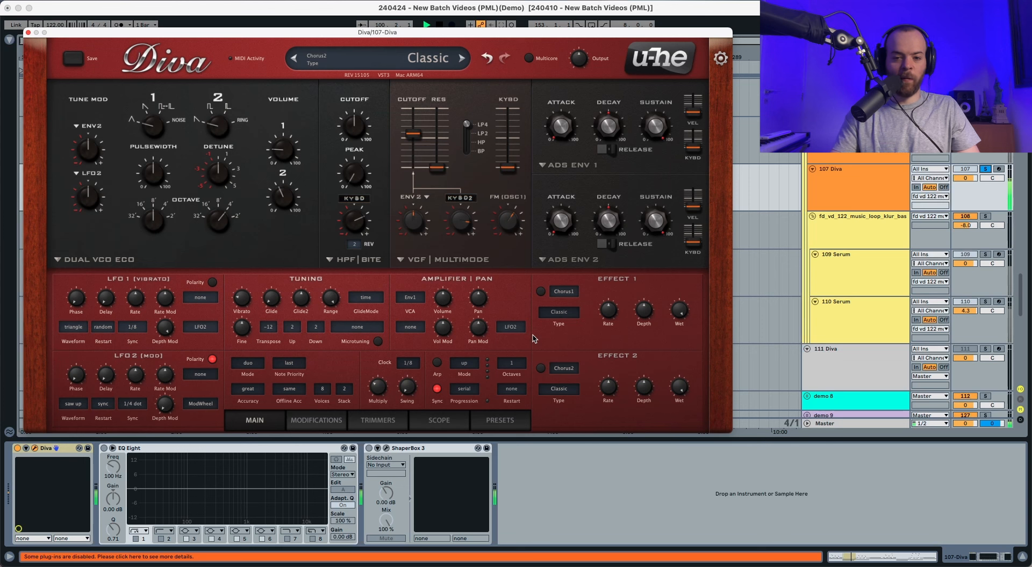
{"action": "key", "text": "space"}
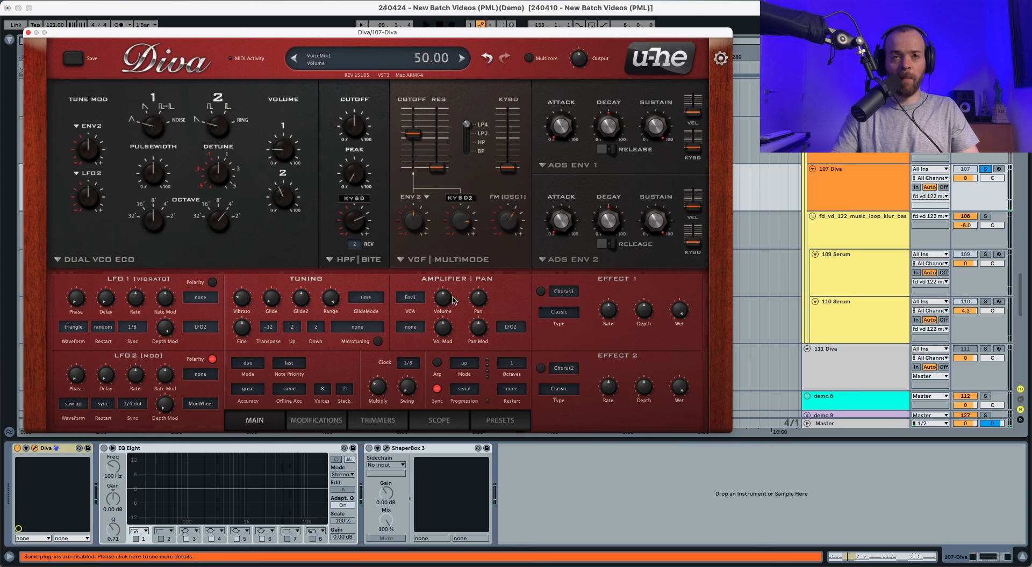
Step: Adjust the amplifier volume during playback and select KeyFollow2 as its modulation source
{"action": "key", "text": "space"}
{"action": "left_click_drag", "start_coordinate": [448, 300], "coordinate": [445, 329]}
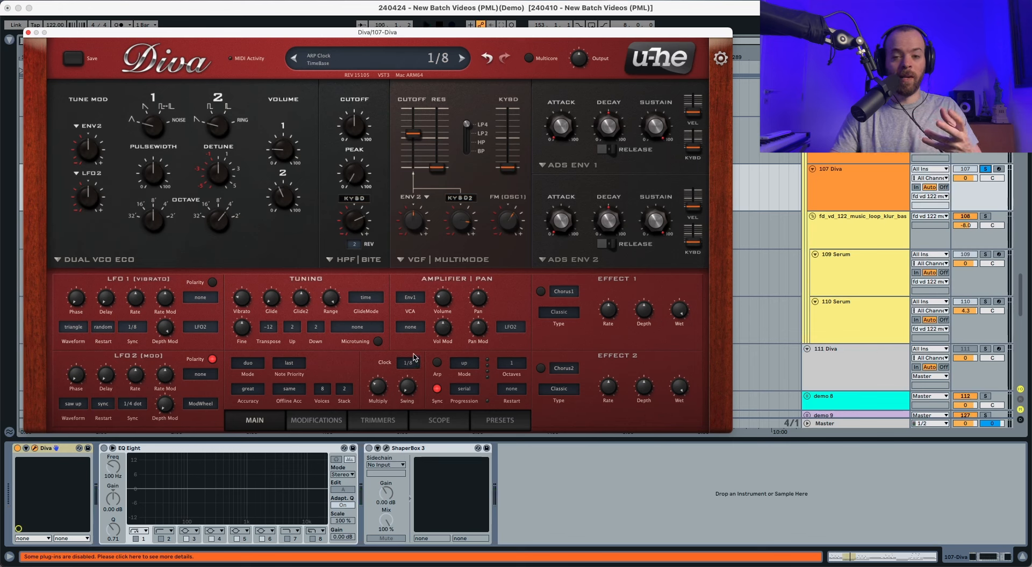
{"action": "left_click", "coordinate": [411, 327]}
{"action": "left_click", "coordinate": [433, 344]}
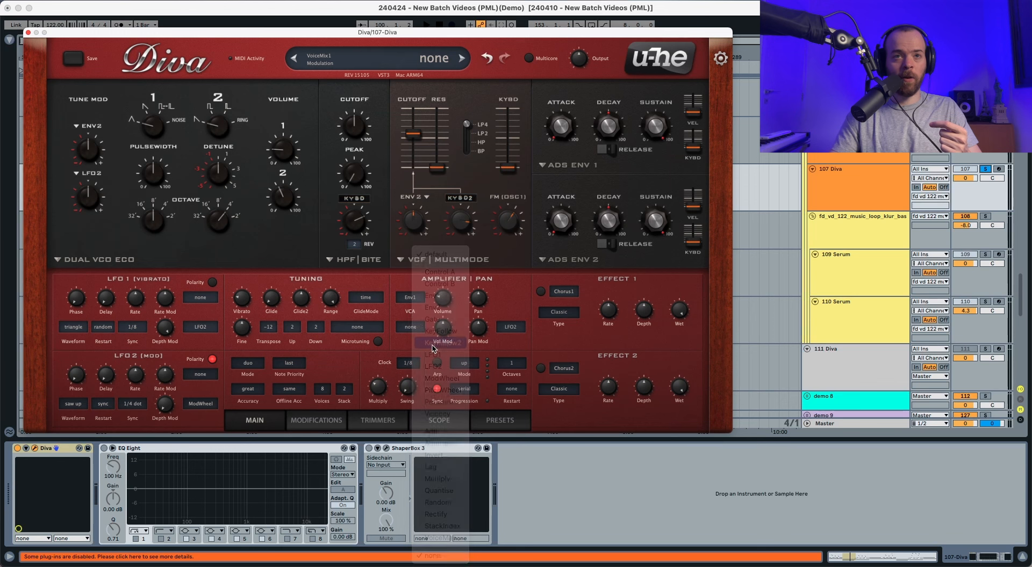
Step: Adjust the amplifier's Vol Mod depth, assign StackIndex as the pan modulation source with a raised Pan Mod depth, and audition it
{"action": "left_click_drag", "start_coordinate": [444, 331], "coordinate": [444, 338]}
{"action": "key", "text": "space"}
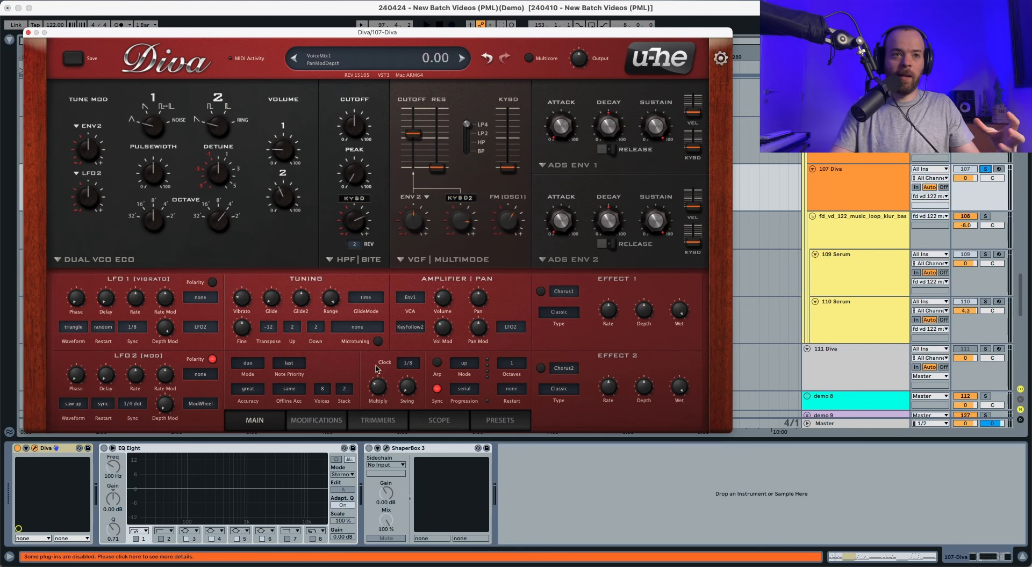
{"action": "left_click", "coordinate": [510, 326]}
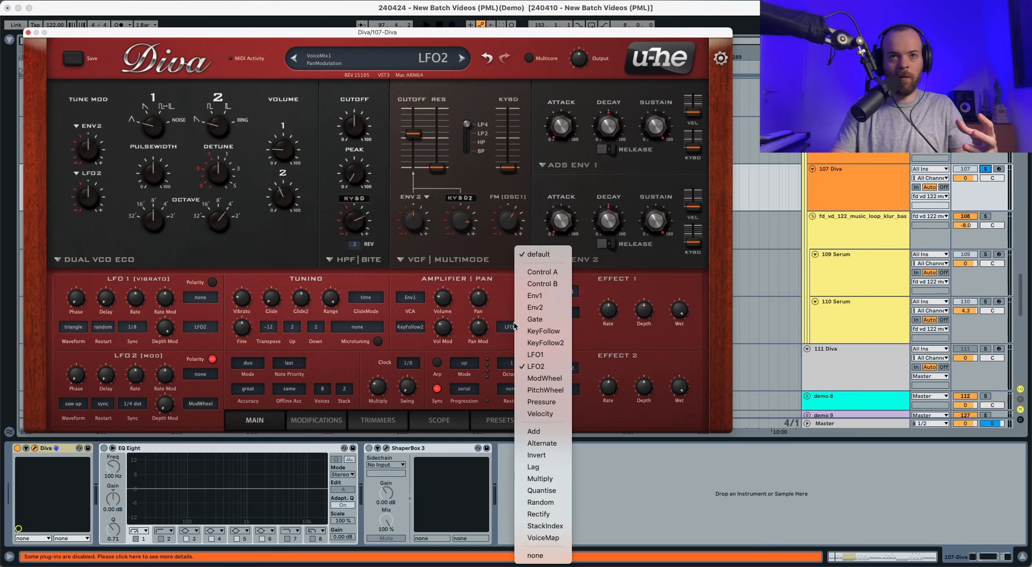
{"action": "left_click", "coordinate": [552, 527]}
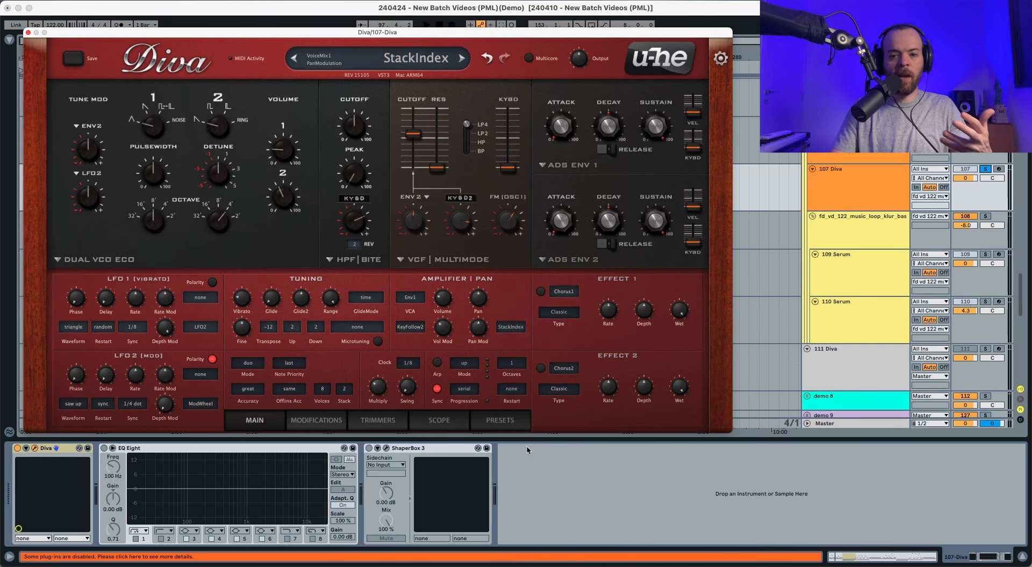
{"action": "left_click_drag", "start_coordinate": [483, 339], "coordinate": [484, 285]}
{"action": "key", "text": "space"}
{"action": "key", "text": "space"}
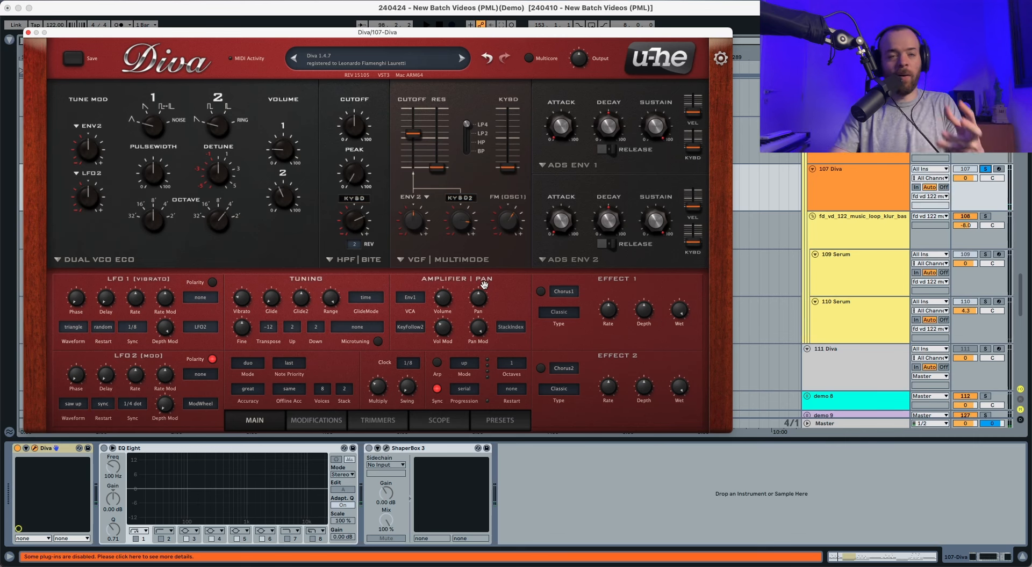
Step: Assign Lag as the Noise & Dual VCO Mix modulation source and feed the Lag processor from LFO2
{"action": "left_click", "coordinate": [316, 420]}
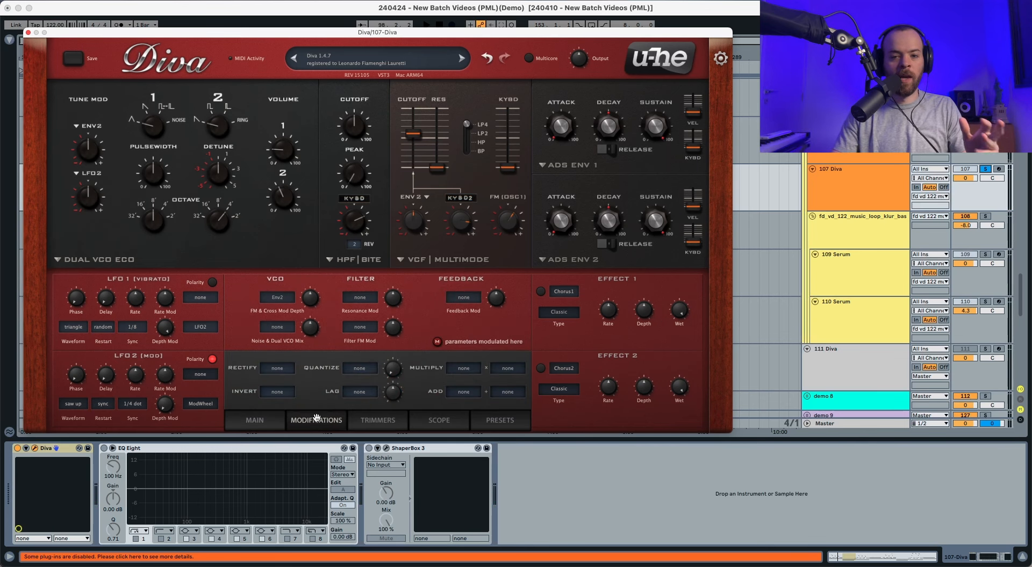
{"action": "left_click", "coordinate": [281, 327]}
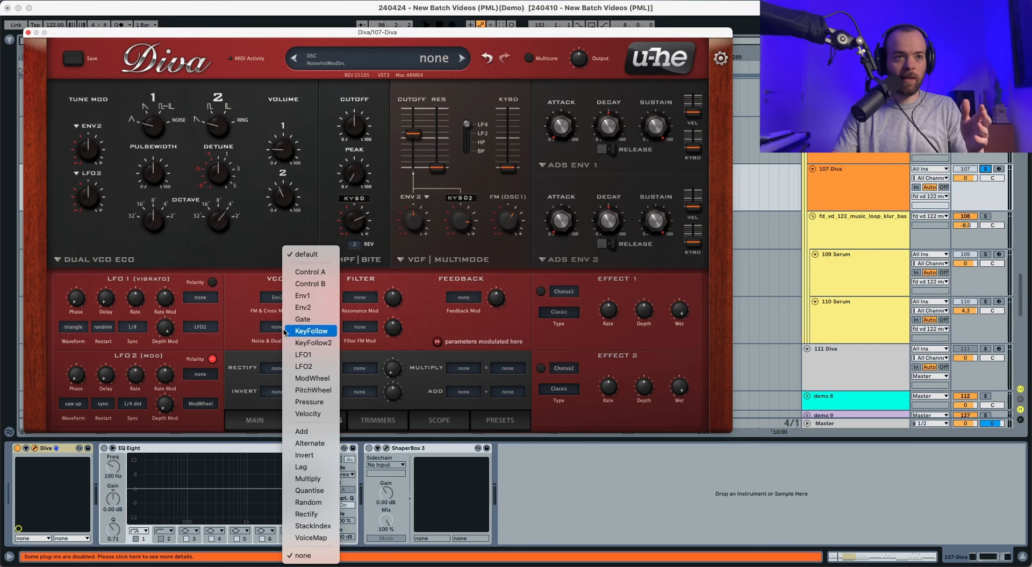
{"action": "left_click", "coordinate": [317, 471]}
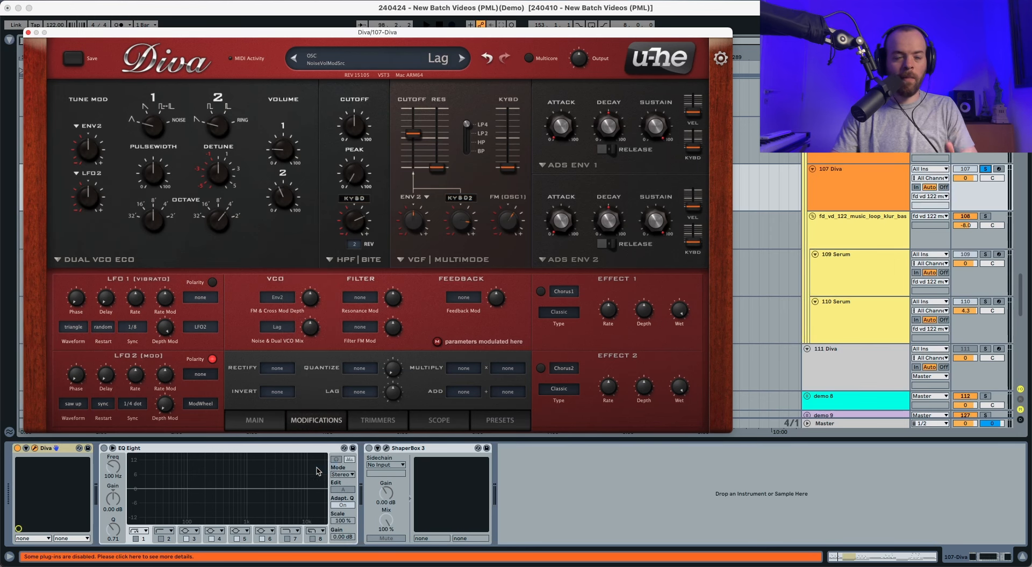
{"action": "left_click", "coordinate": [364, 396]}
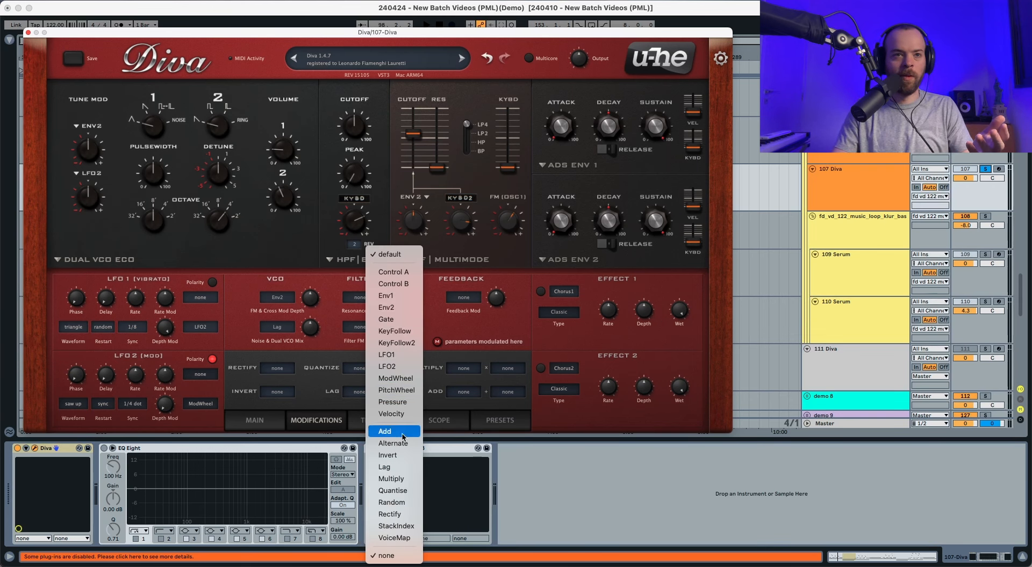
{"action": "left_click", "coordinate": [400, 369]}
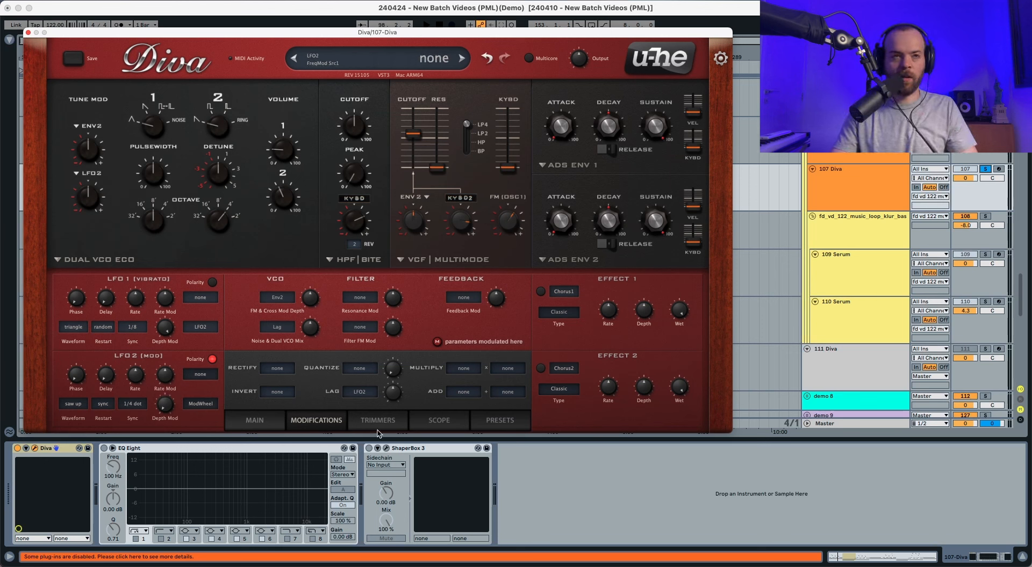
Step: Raise the Noise & Dual VCO Mix modulation depth and adjust the Lag rate while listening to the loop
{"action": "key", "text": "space"}
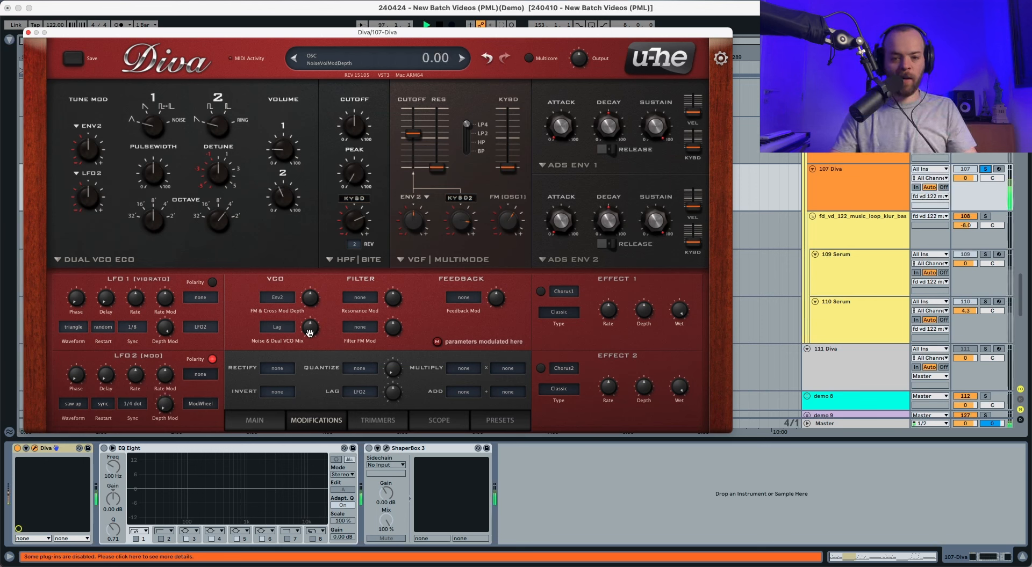
{"action": "left_click_drag", "start_coordinate": [309, 333], "coordinate": [311, 326]}
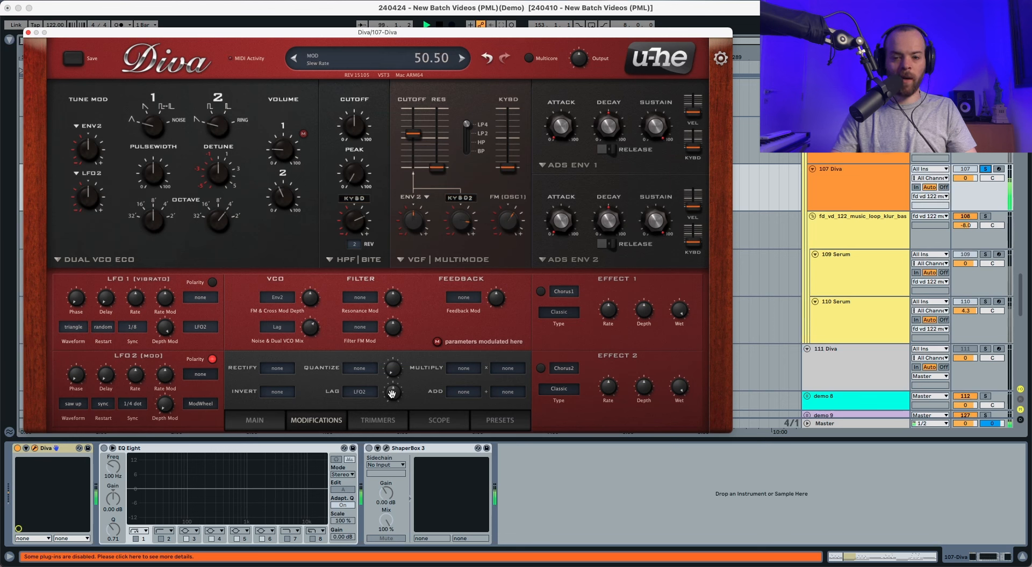
{"action": "left_click_drag", "start_coordinate": [391, 393], "coordinate": [404, 351]}
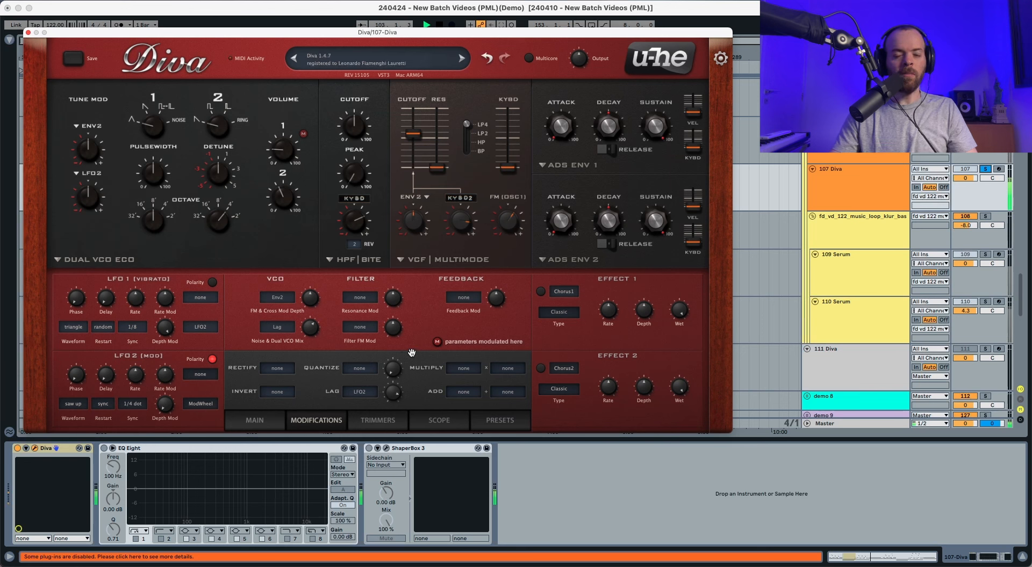
{"action": "key", "text": "space"}
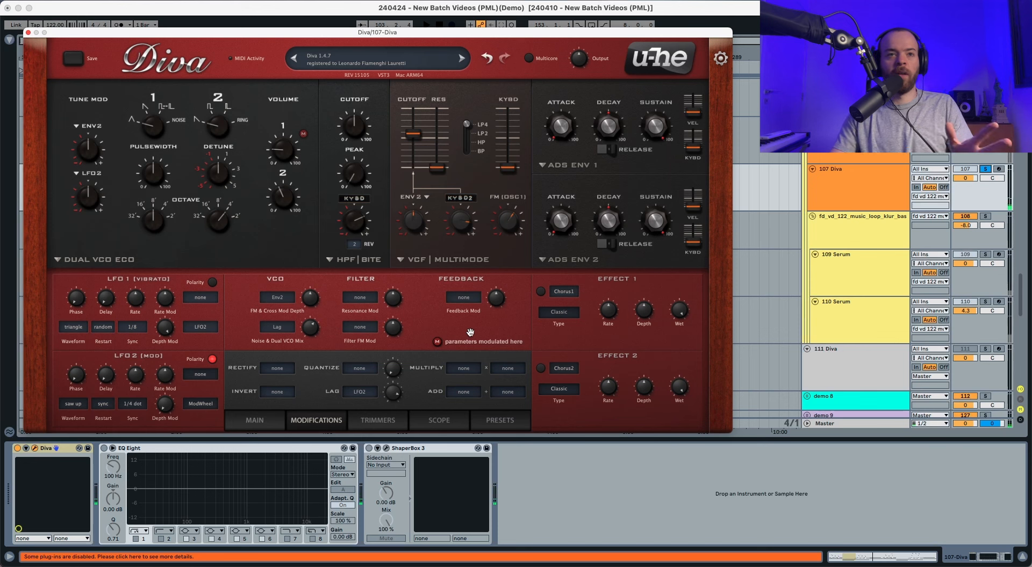
Step: Enable Effect 1 with Plate1 as its module and choose Delay2 for Effect 2
{"action": "left_click", "coordinate": [540, 291]}
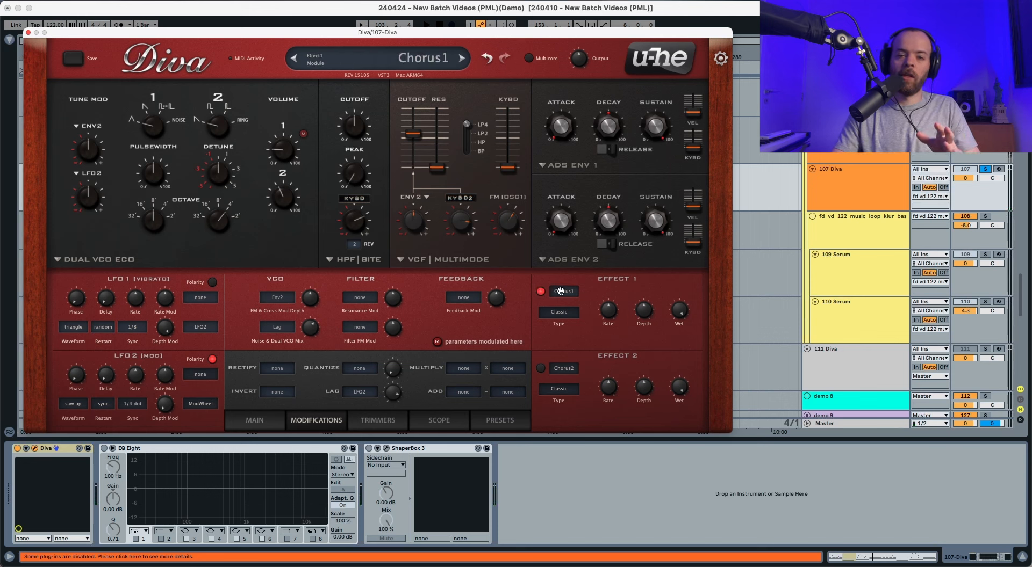
{"action": "left_click", "coordinate": [561, 291]}
{"action": "left_click", "coordinate": [586, 323]}
{"action": "key", "text": "space"}
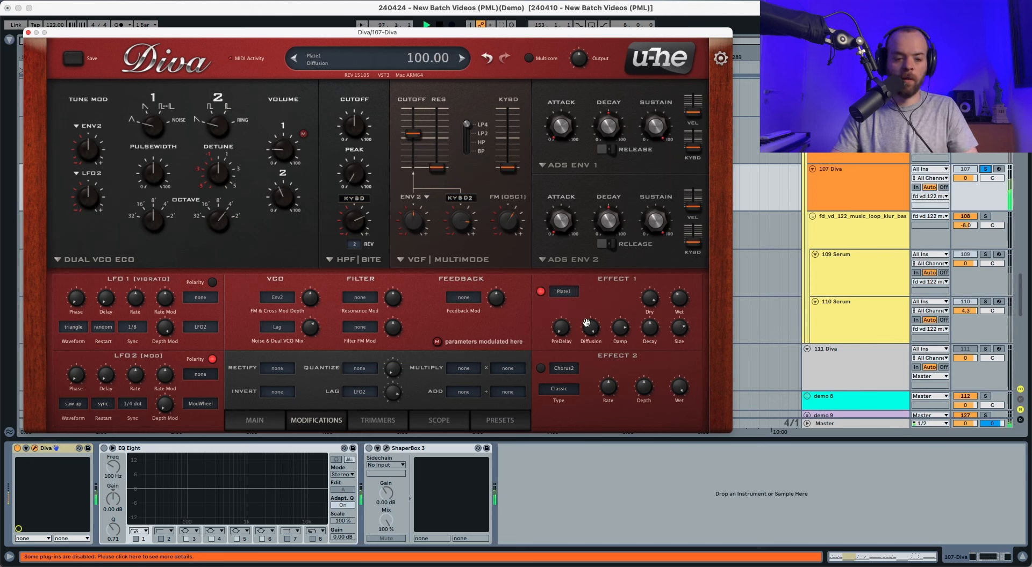
{"action": "left_click", "coordinate": [565, 369]}
{"action": "left_click", "coordinate": [590, 407]}
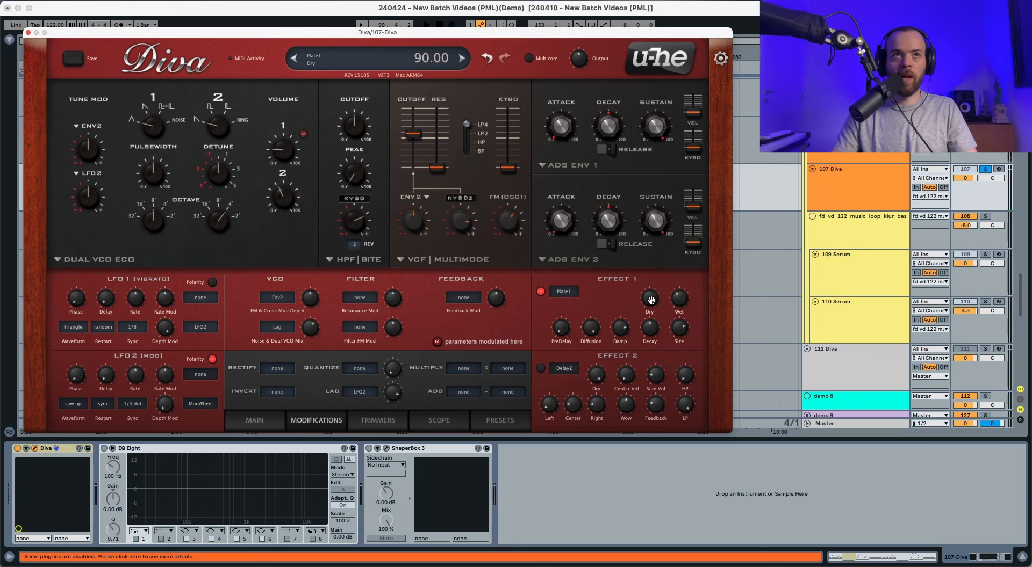
Step: Raise the Plate1 reverb's Dry level and set its Size to 150 during playback
{"action": "key", "text": "space"}
{"action": "left_click_drag", "start_coordinate": [651, 300], "coordinate": [654, 293]}
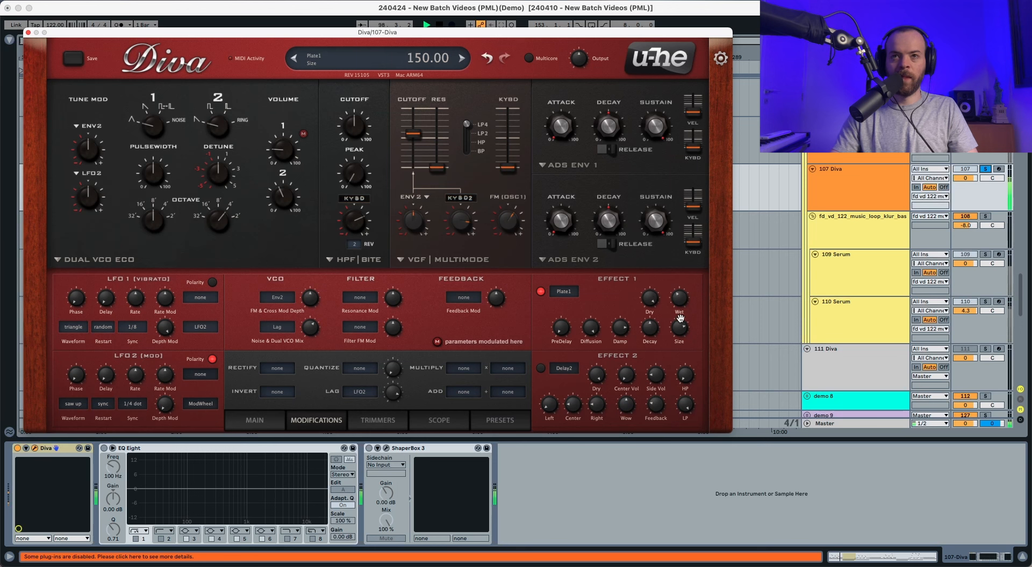
{"action": "left_click_drag", "start_coordinate": [679, 332], "coordinate": [681, 321]}
{"action": "mouse_move", "coordinate": [651, 325]}
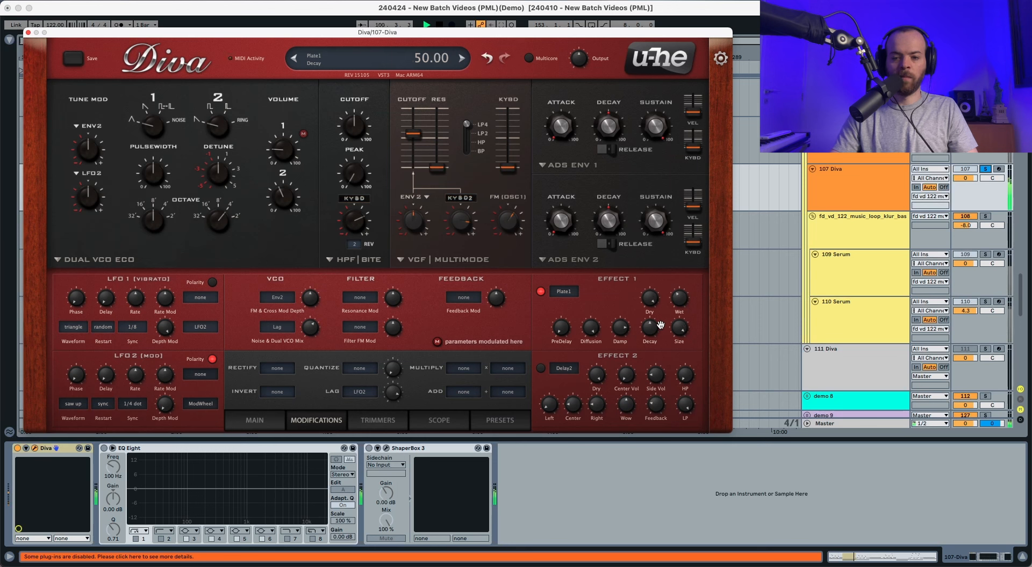
{"action": "key", "text": "space"}
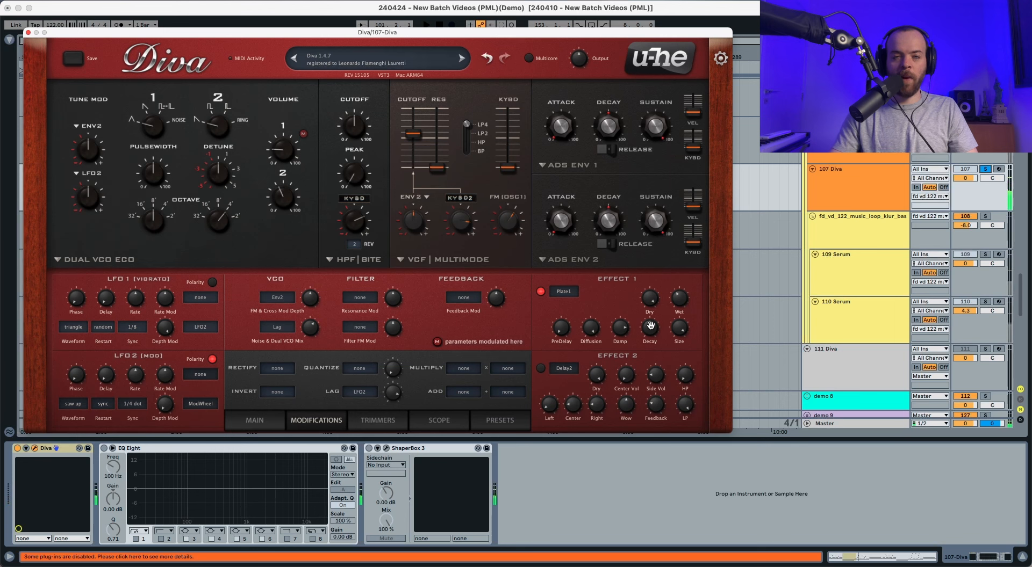
Step: Adjust the Plate1 reverb's Damp and PreDelay amounts and audition the result
{"action": "mouse_move", "coordinate": [615, 329]}
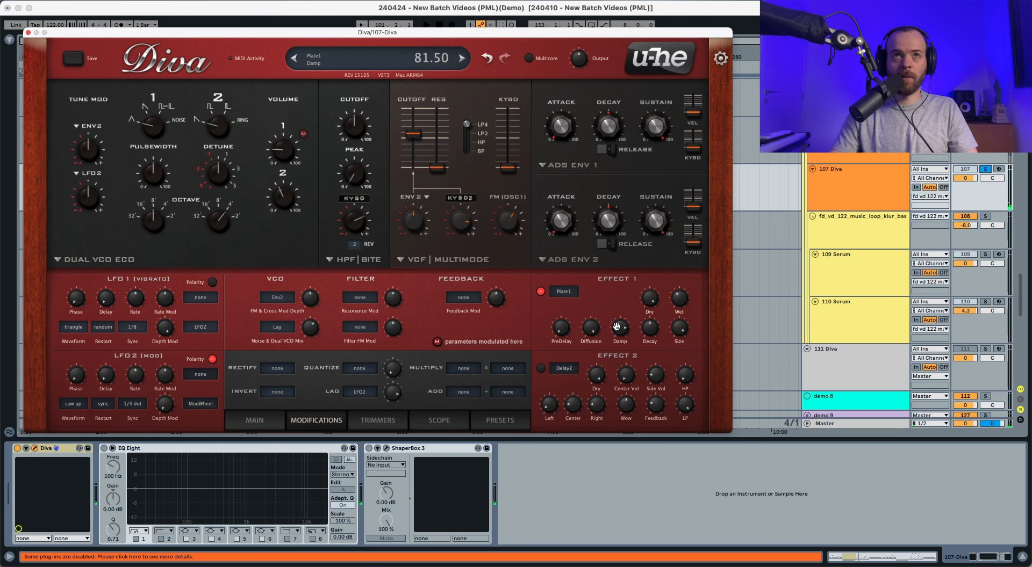
{"action": "scroll", "coordinate": [617, 327], "scroll_direction": "up", "scroll_amount": 2}
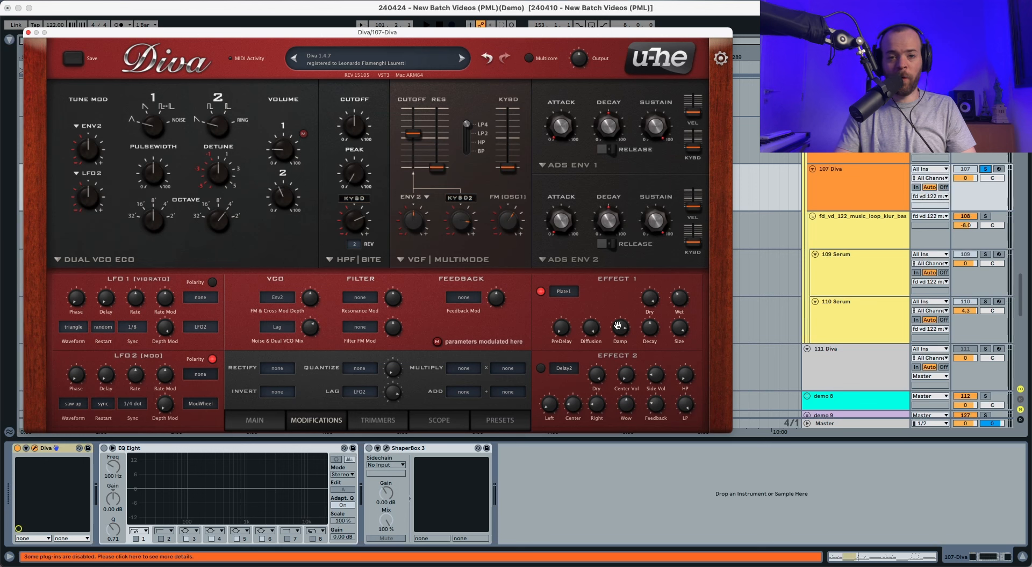
{"action": "key", "text": "space"}
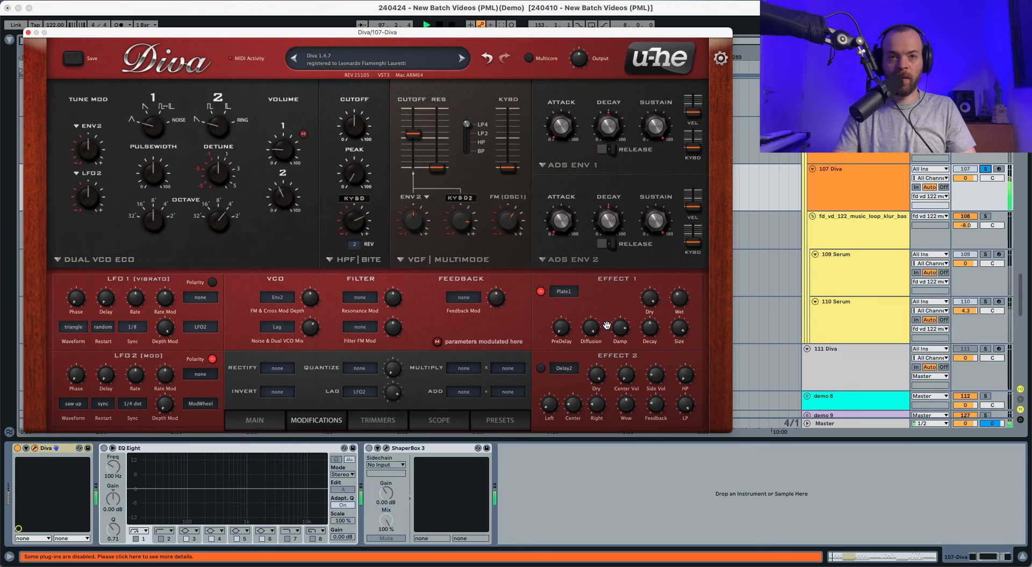
{"action": "mouse_move", "coordinate": [564, 327]}
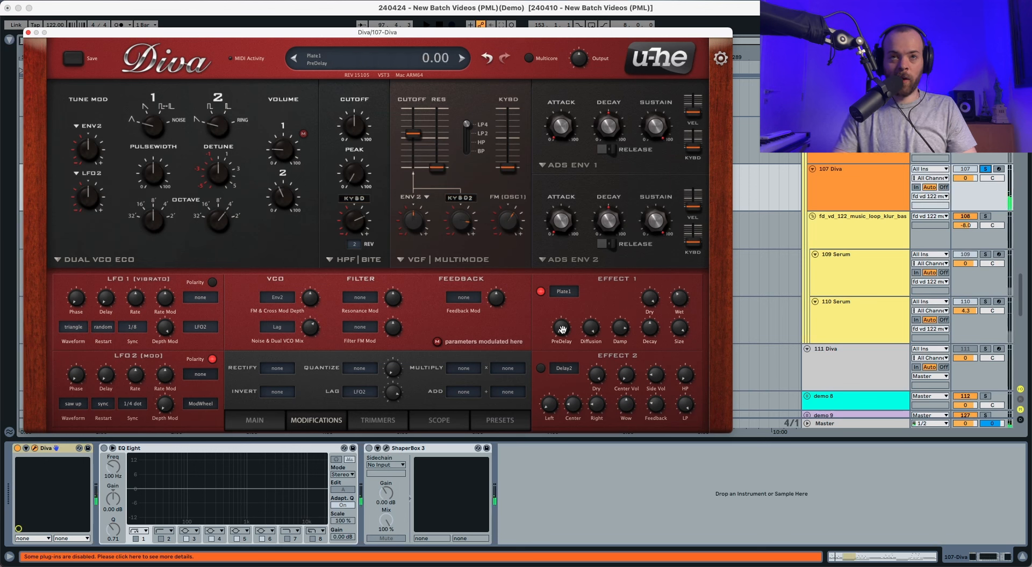
{"action": "left_click_drag", "start_coordinate": [561, 330], "coordinate": [583, 235]}
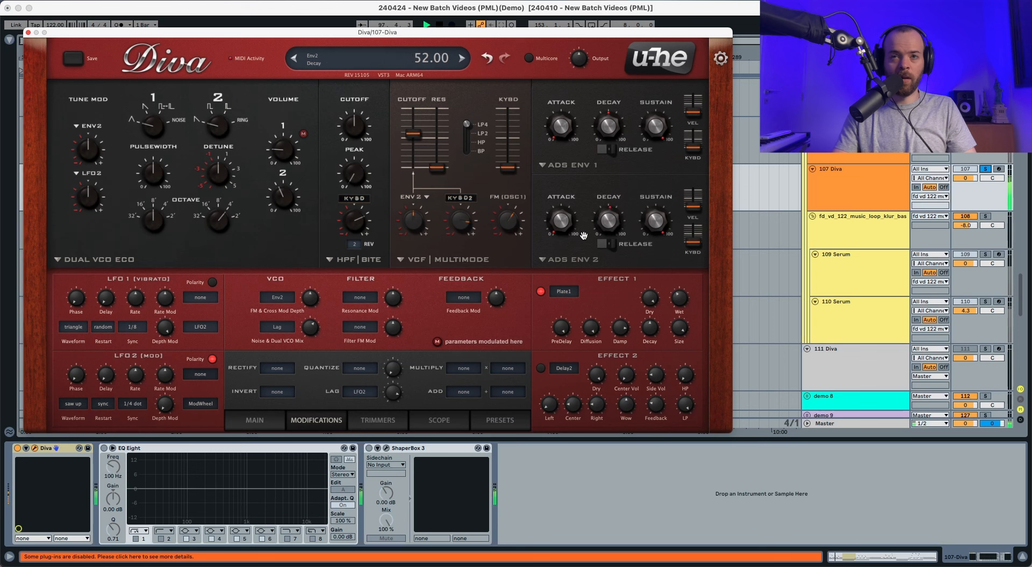
{"action": "key", "text": "space"}
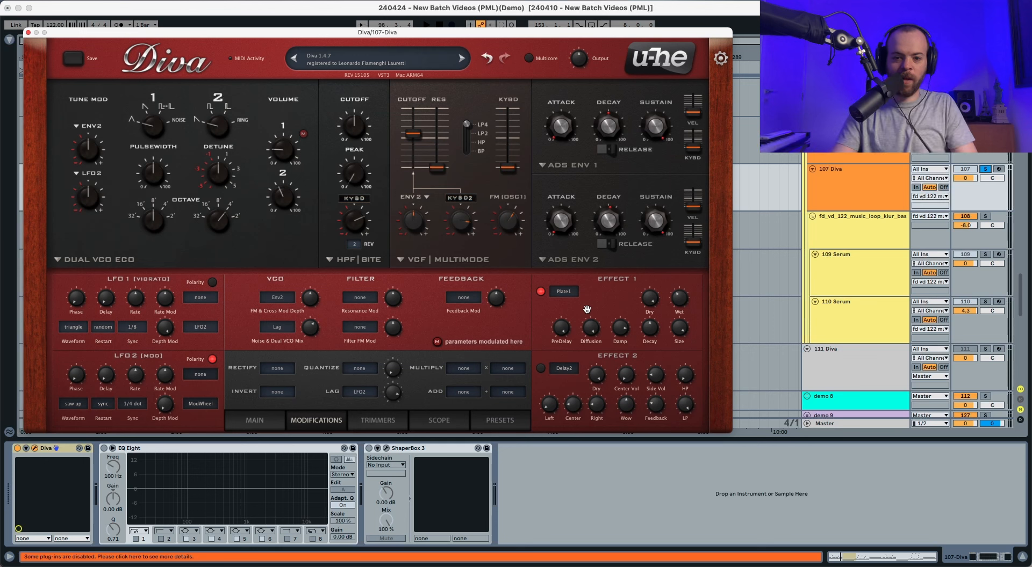
Step: Adjust the Plate1 reverb's Diffusion and listen to the loop
{"action": "scroll", "coordinate": [591, 327], "scroll_direction": "up", "scroll_amount": 5}
{"action": "left_click_drag", "start_coordinate": [589, 329], "coordinate": [587, 336]}
{"action": "key", "text": "space"}
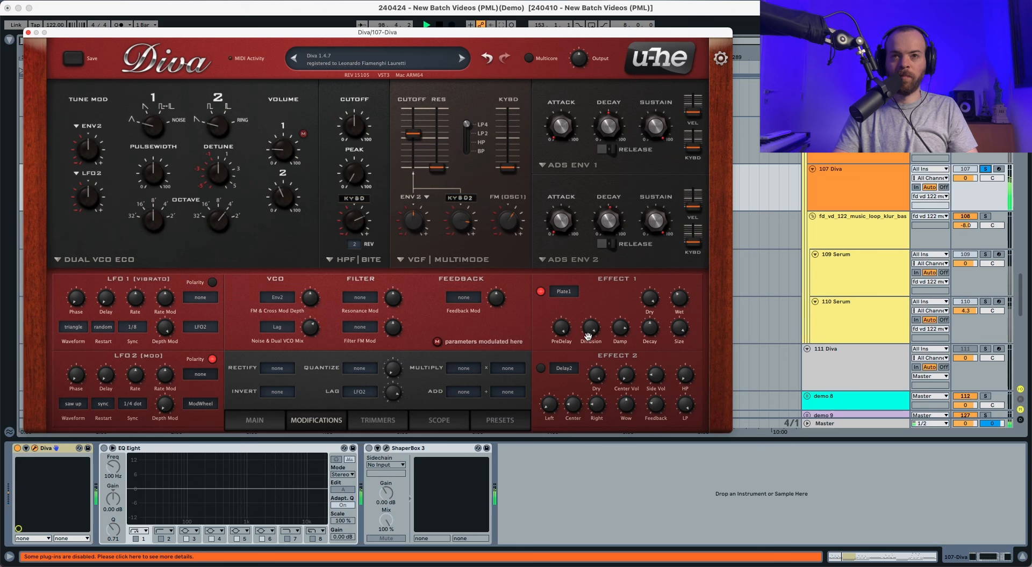
{"action": "key", "text": "space"}
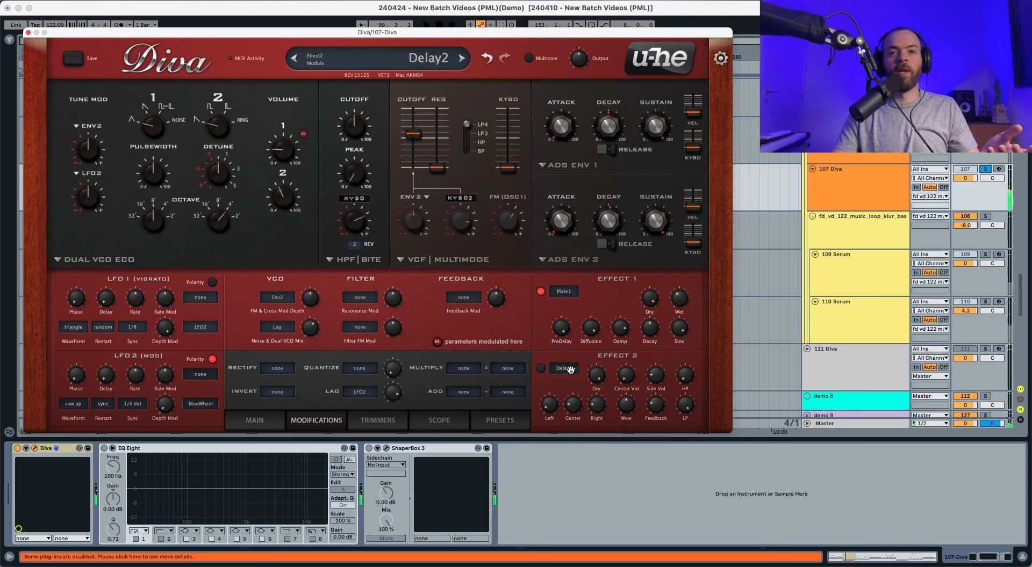
Step: Enable Effect 2 and set the Delay2 Center Vol to 57.50 during playback
{"action": "left_click", "coordinate": [540, 368]}
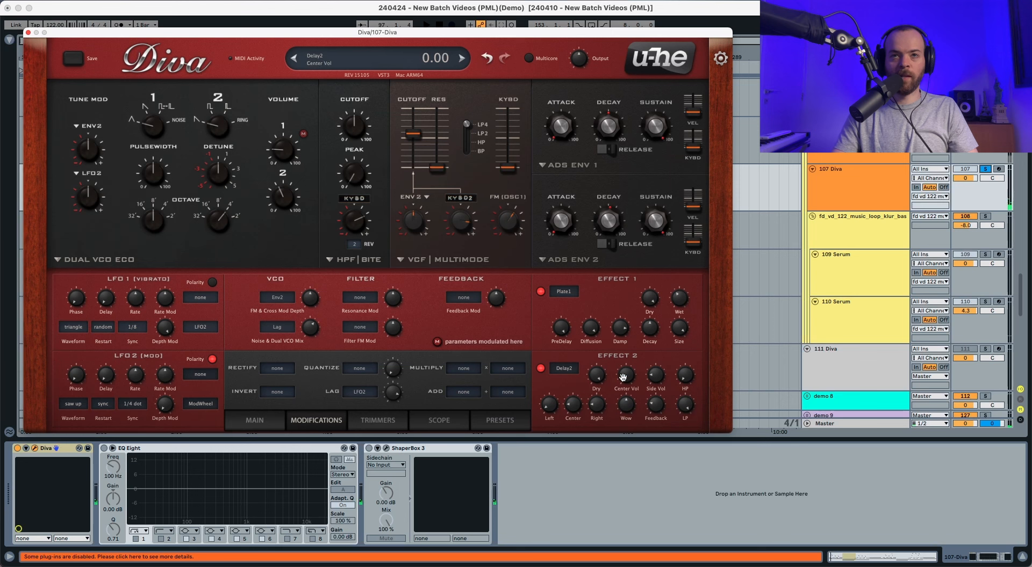
{"action": "key", "text": "space"}
{"action": "left_click_drag", "start_coordinate": [623, 376], "coordinate": [637, 310]}
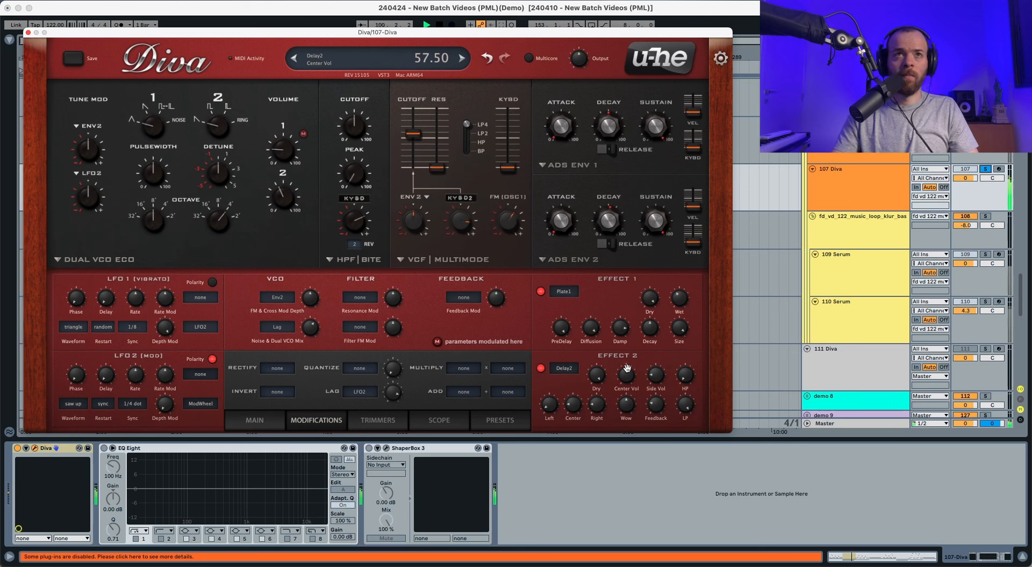
{"action": "key", "text": "space"}
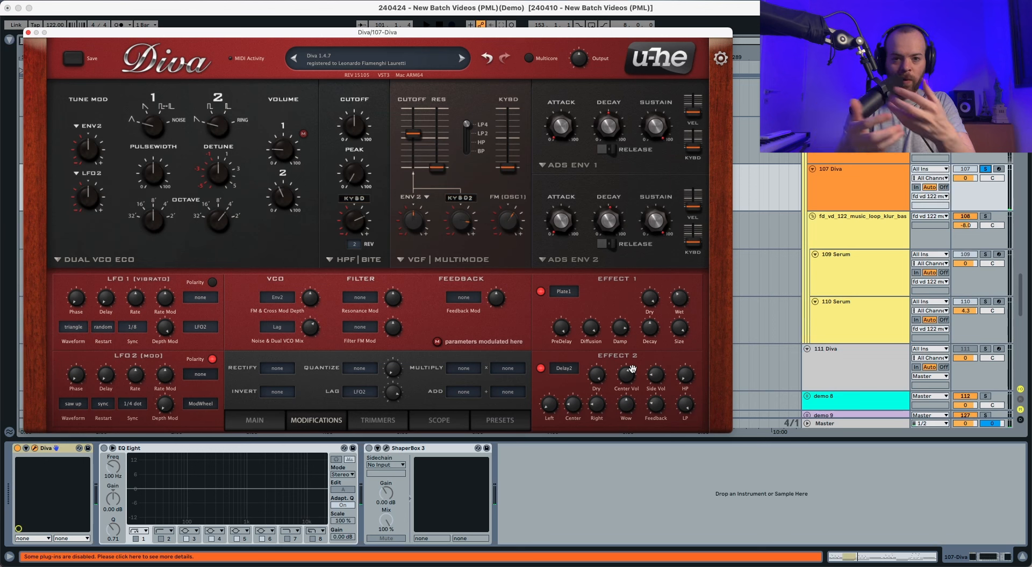
Step: Set the Delay2 high-pass filter to 52.50 and lower its low-pass filter while listening
{"action": "left_click_drag", "start_coordinate": [685, 375], "coordinate": [697, 314]}
{"action": "key", "text": "space"}
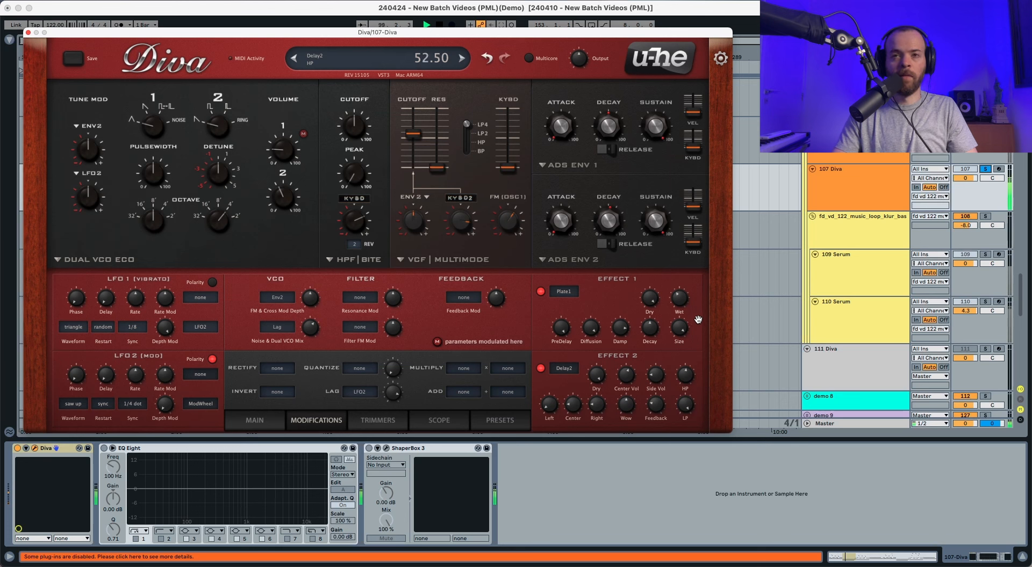
{"action": "left_click_drag", "start_coordinate": [686, 404], "coordinate": [683, 447]}
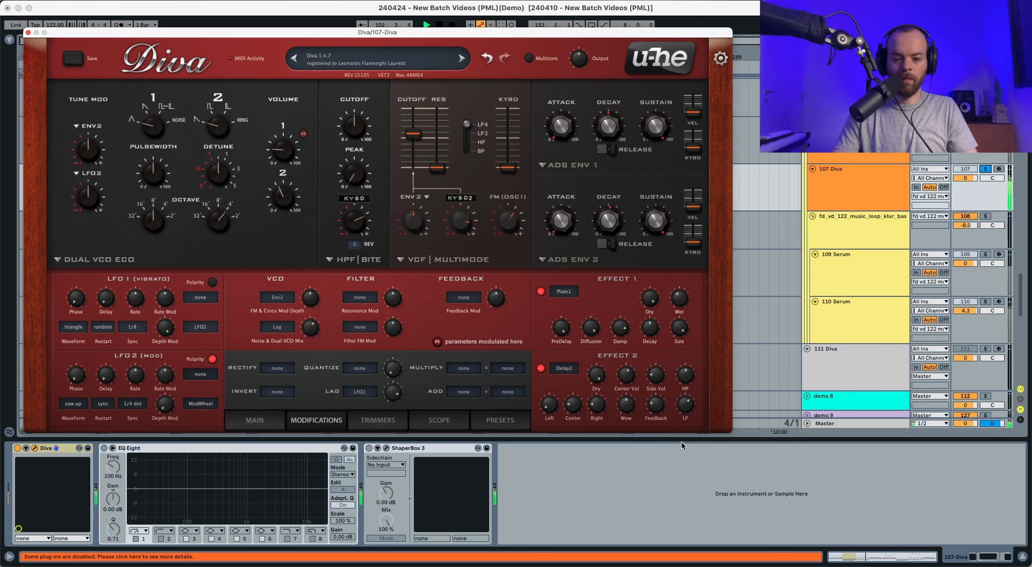
Step: Raise the Delay2 Center delay time and set its Feedback to about 71.5 during playback
{"action": "mouse_move", "coordinate": [582, 412]}
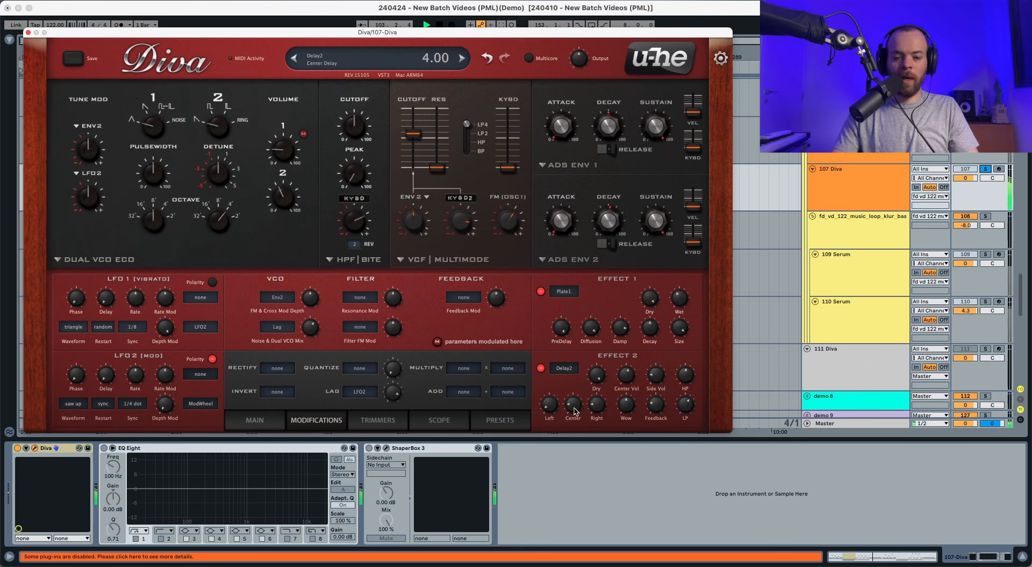
{"action": "key", "text": "space"}
{"action": "key", "text": "space"}
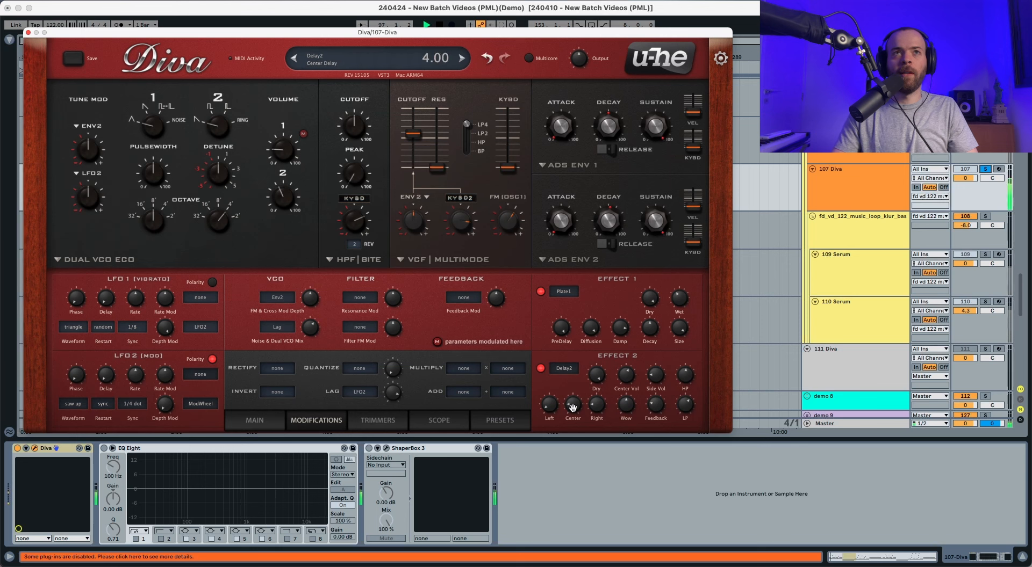
{"action": "left_click_drag", "start_coordinate": [573, 407], "coordinate": [577, 396]}
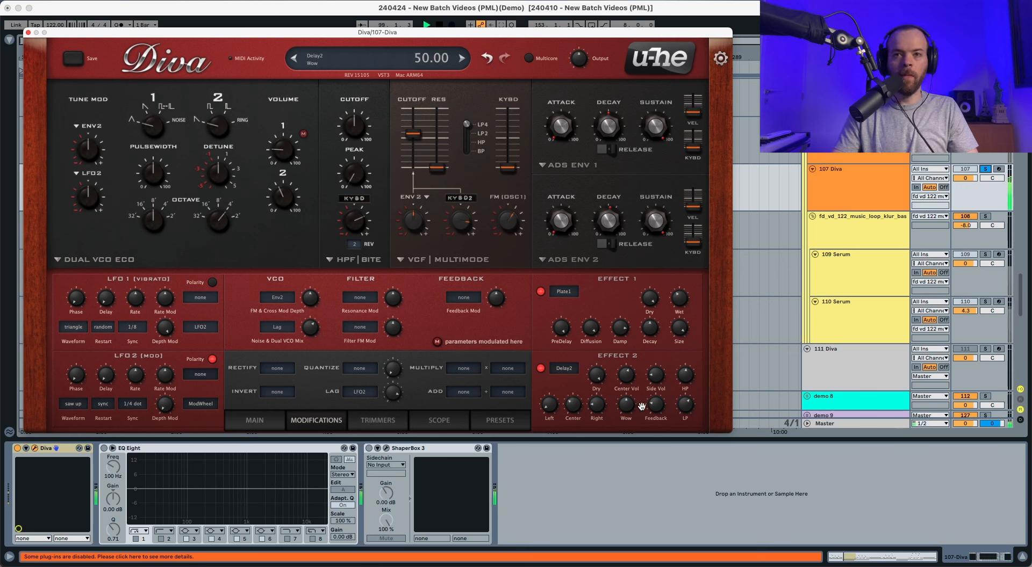
{"action": "left_click_drag", "start_coordinate": [656, 406], "coordinate": [672, 351]}
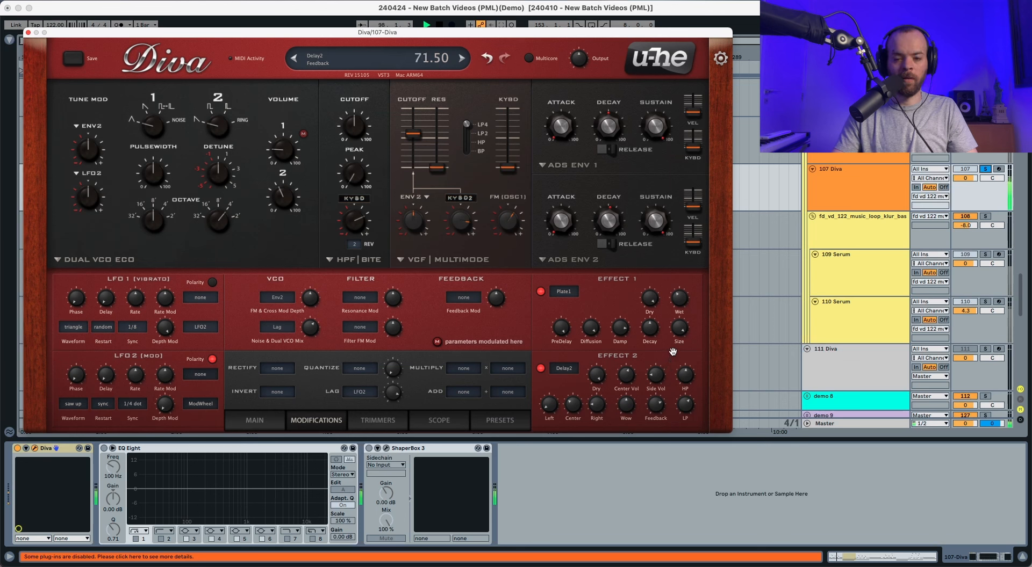
{"action": "left_click_drag", "start_coordinate": [659, 398], "coordinate": [658, 398]}
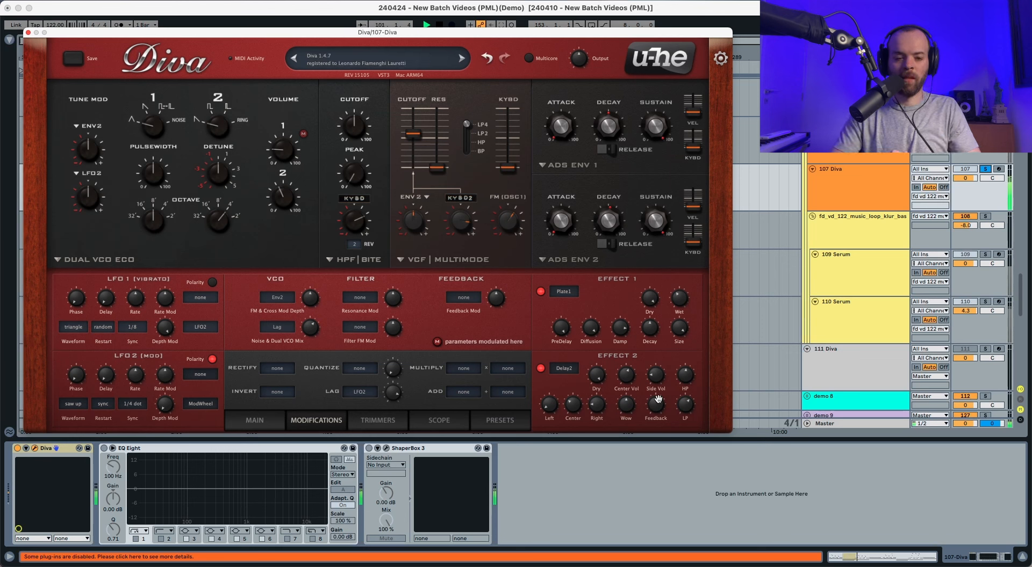
Step: Activate ShaperBox 3 on the 107 Diva track and unsolo the track to hear it in the full mix
{"action": "left_click", "coordinate": [369, 450]}
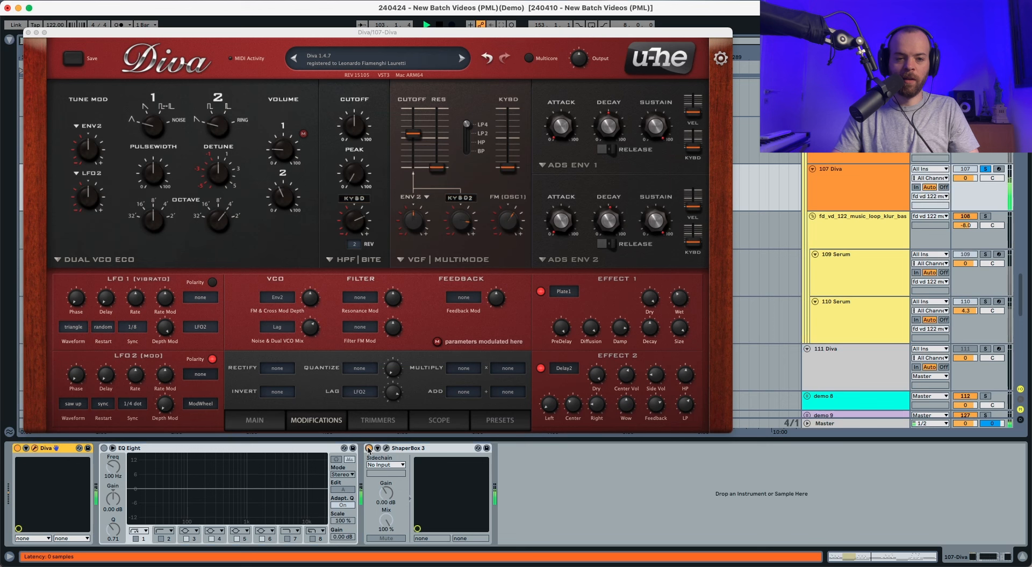
{"action": "left_click", "coordinate": [986, 170]}
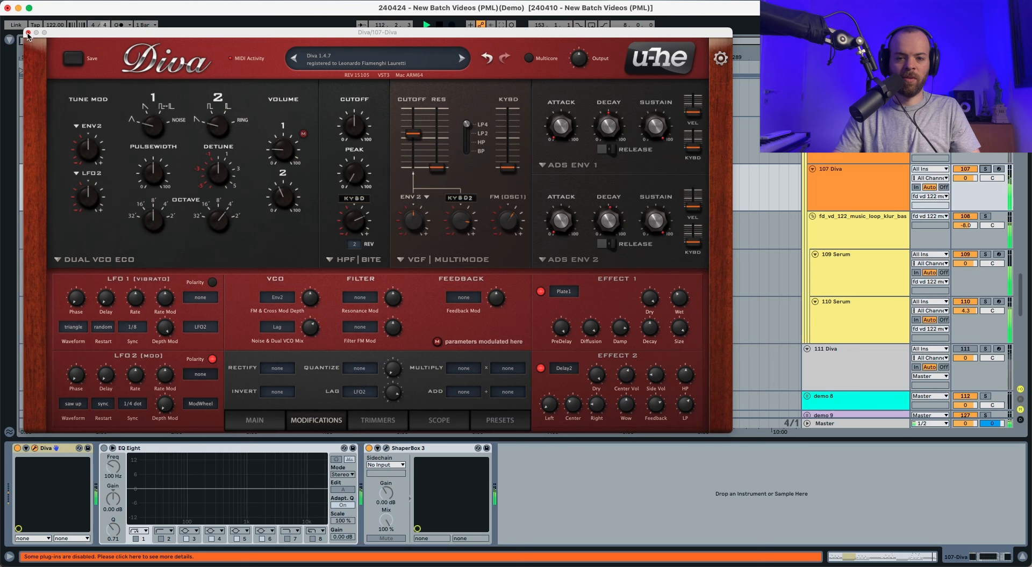
{"action": "key", "text": "space"}
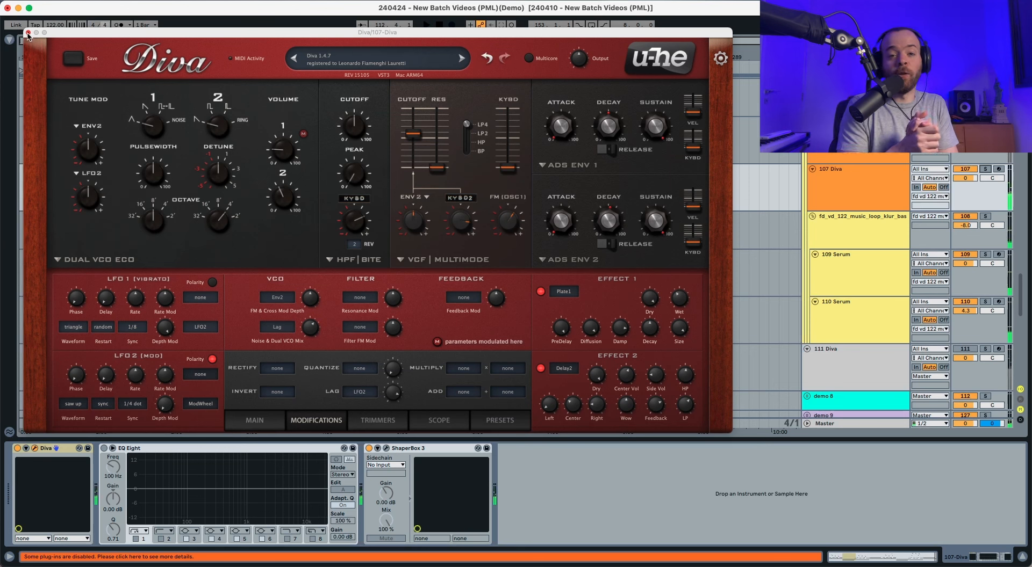